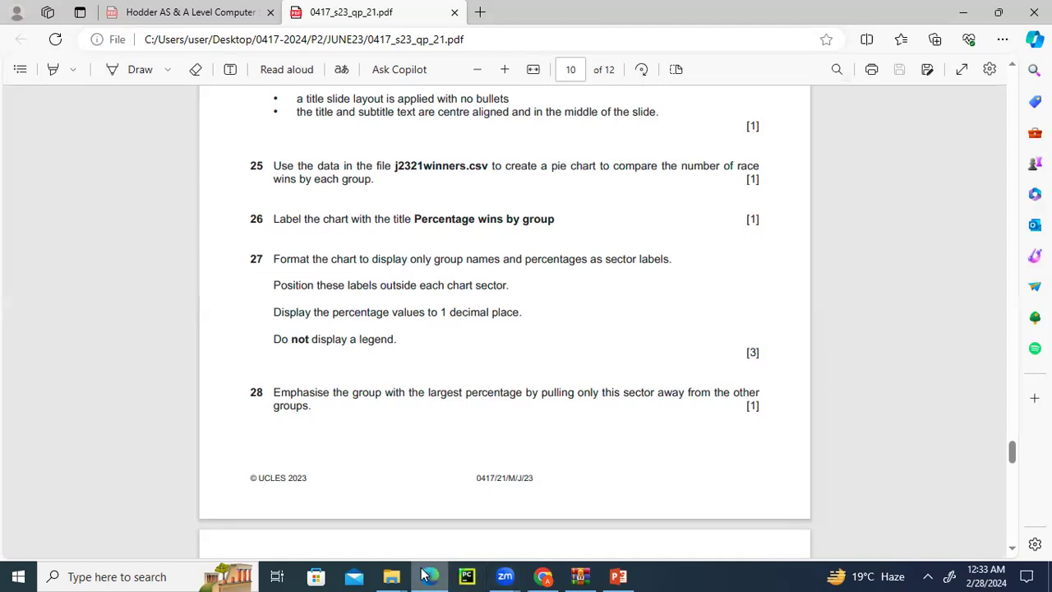
# Open j2321winners.csv from the Powerpoint folder in Excel and fit columns A and B to their contents
pyautogui.click(391, 576)
pyautogui.click(476, 503)
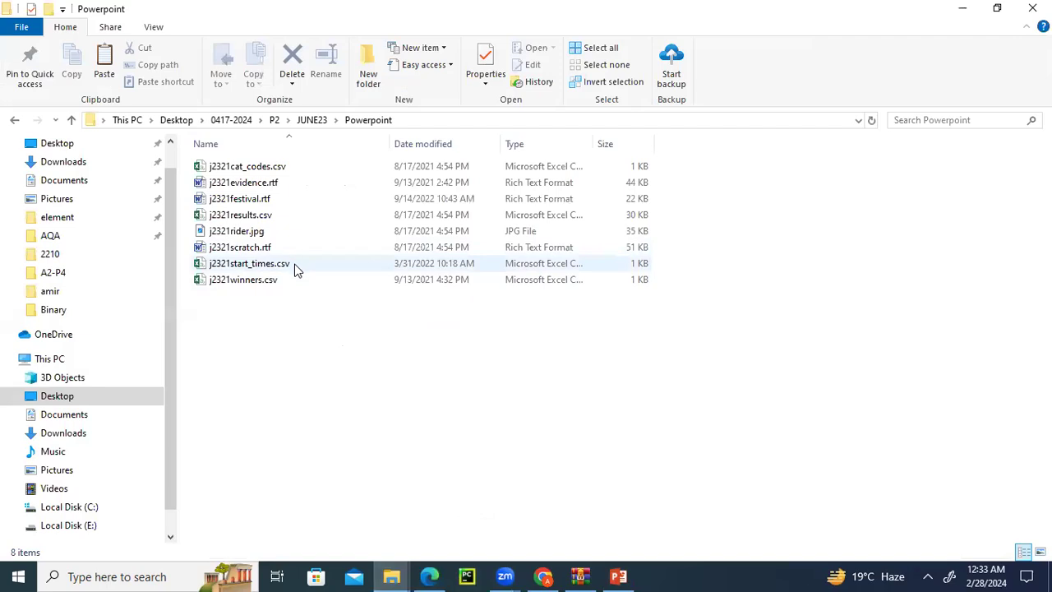
pyautogui.click(429, 576)
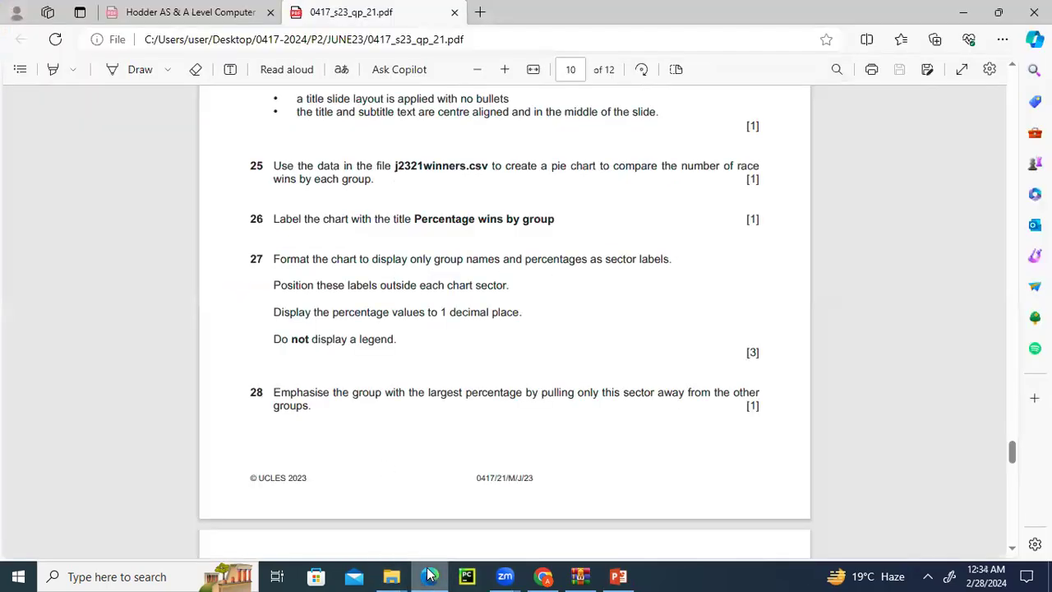
pyautogui.click(429, 576)
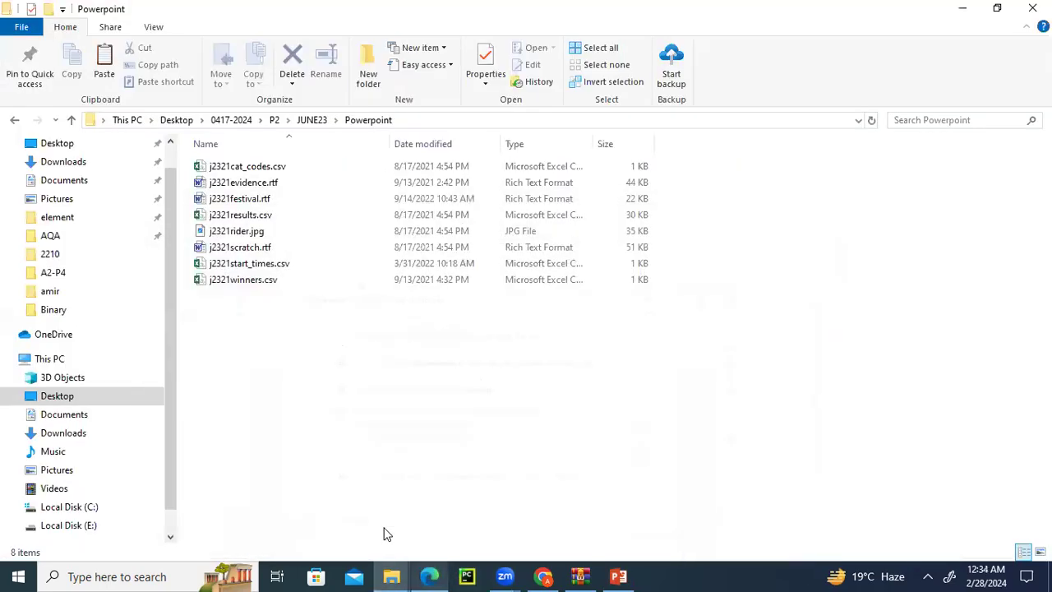
pyautogui.click(303, 281)
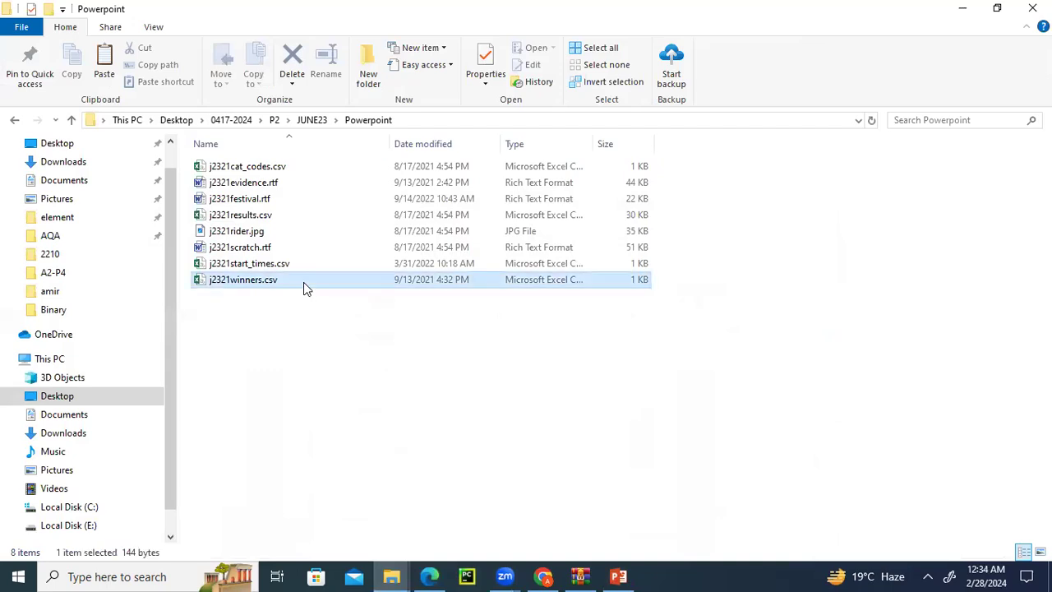
pyautogui.rightClick(303, 281)
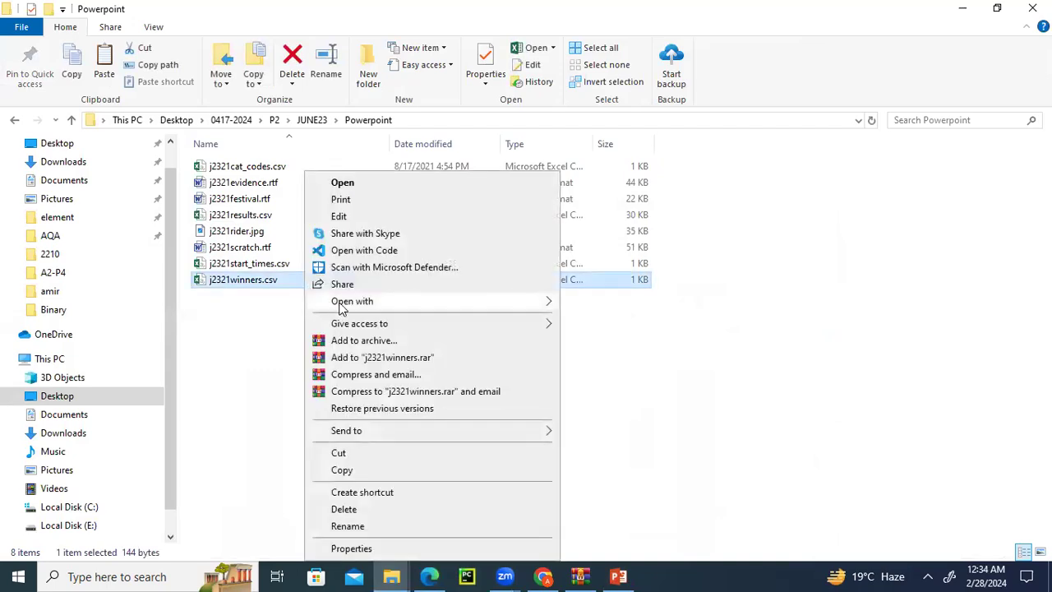
pyautogui.moveTo(516, 306)
pyautogui.click(596, 309)
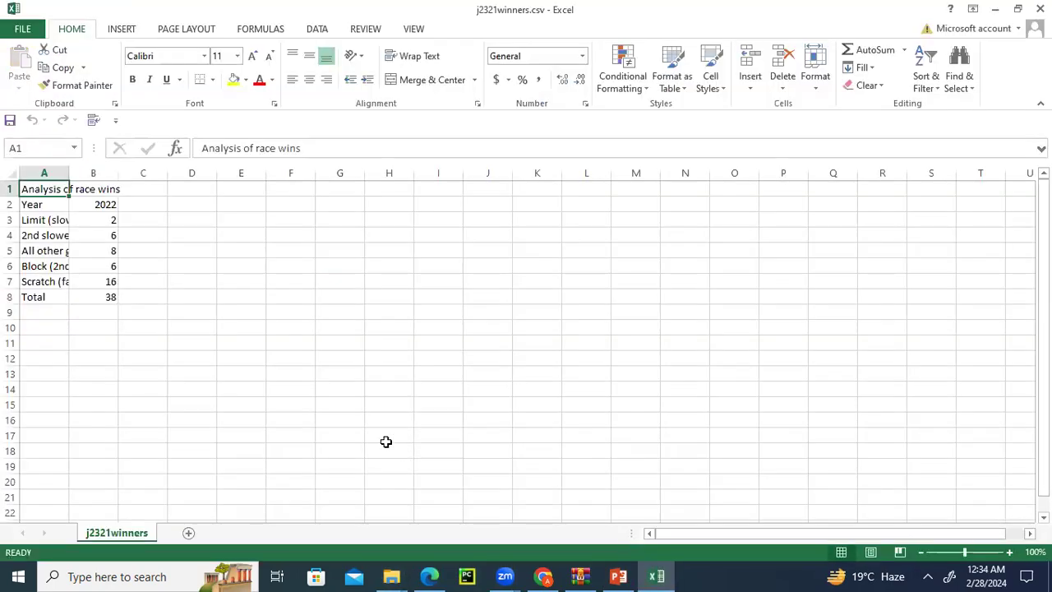
pyautogui.doubleClick(69, 174)
pyautogui.doubleClick(174, 172)
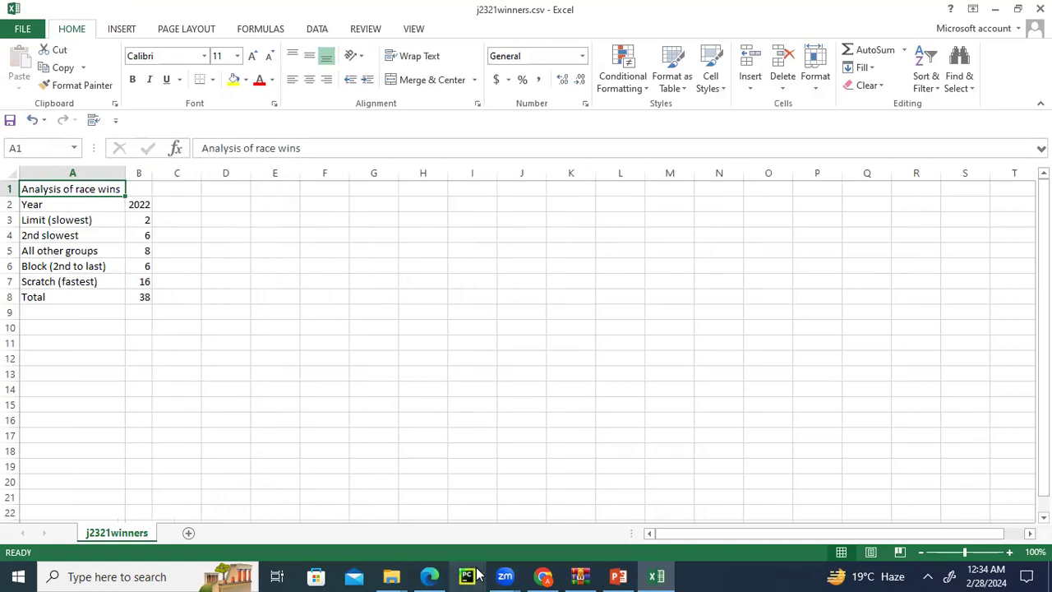
# Insert a 2-D pie chart of the race wins by group from cells A3:B7, leaving out the Total row
pyautogui.click(432, 575)
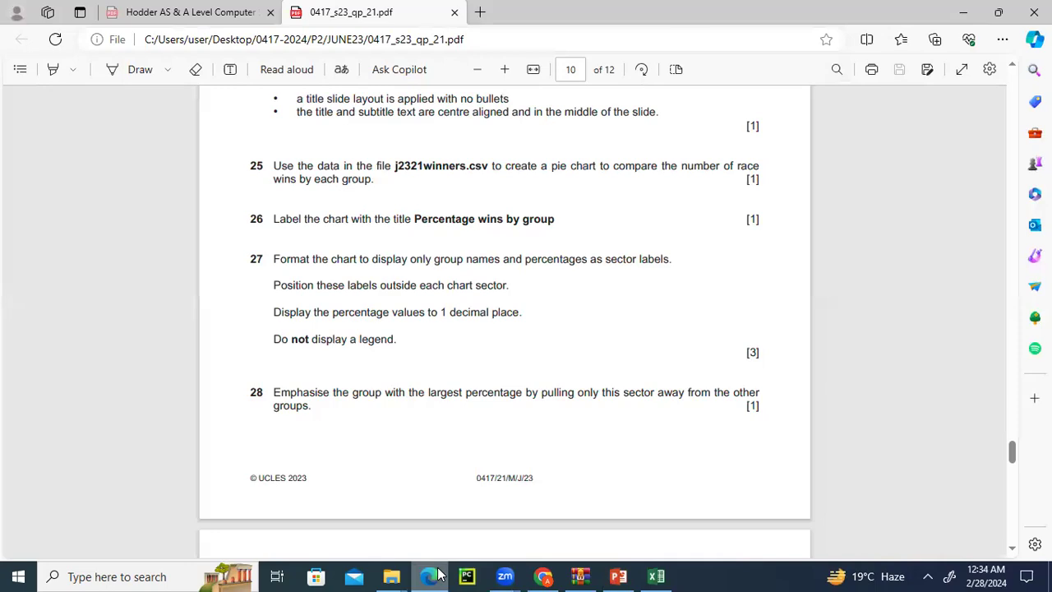
pyautogui.click(656, 576)
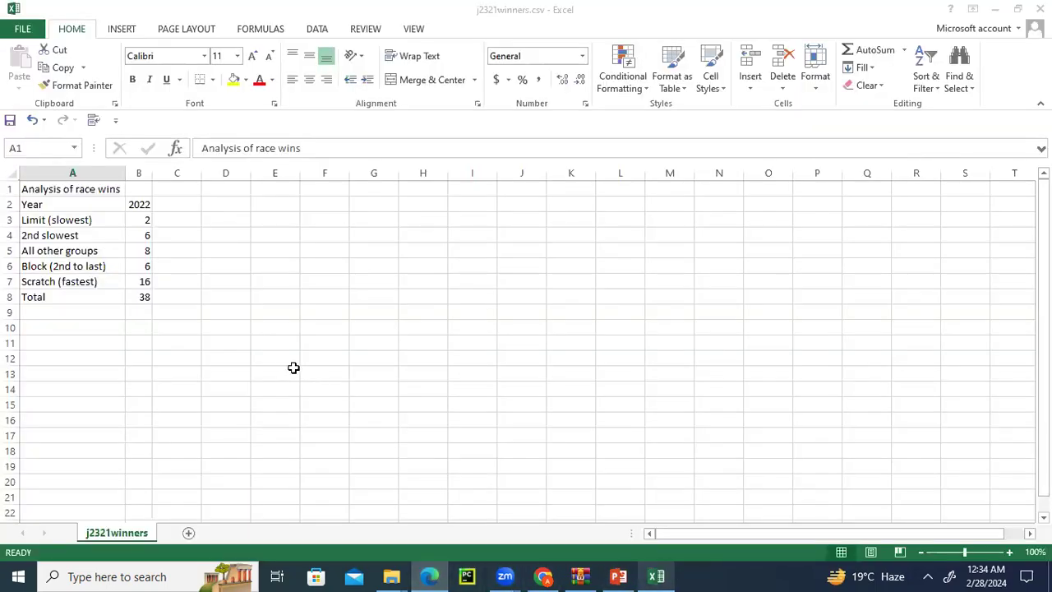
pyautogui.moveTo(44, 223); pyautogui.dragTo(129, 233)
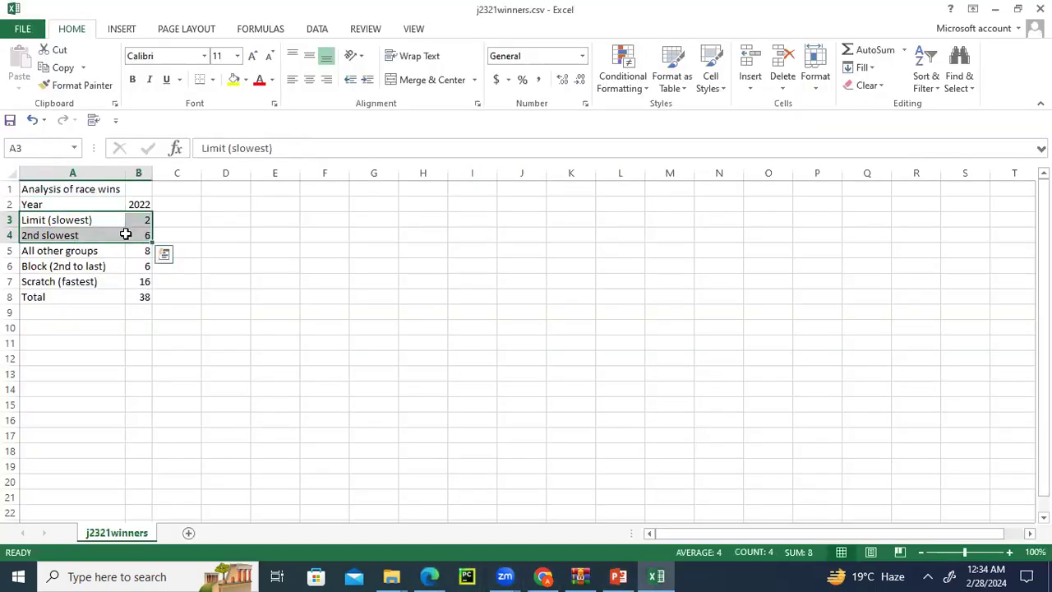
pyautogui.click(86, 233)
pyautogui.moveTo(65, 218); pyautogui.dragTo(143, 277)
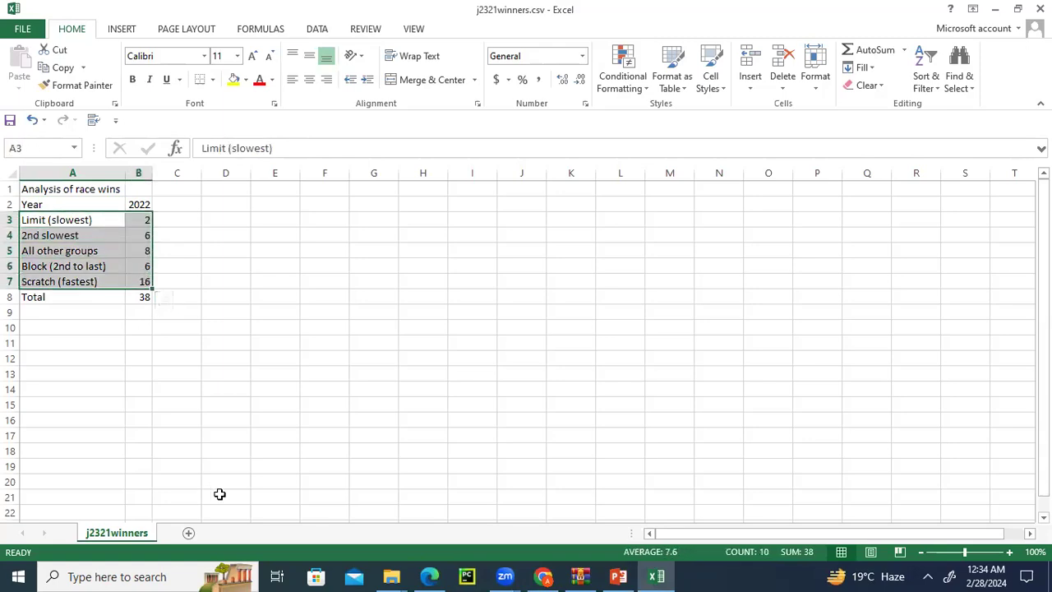
pyautogui.click(429, 576)
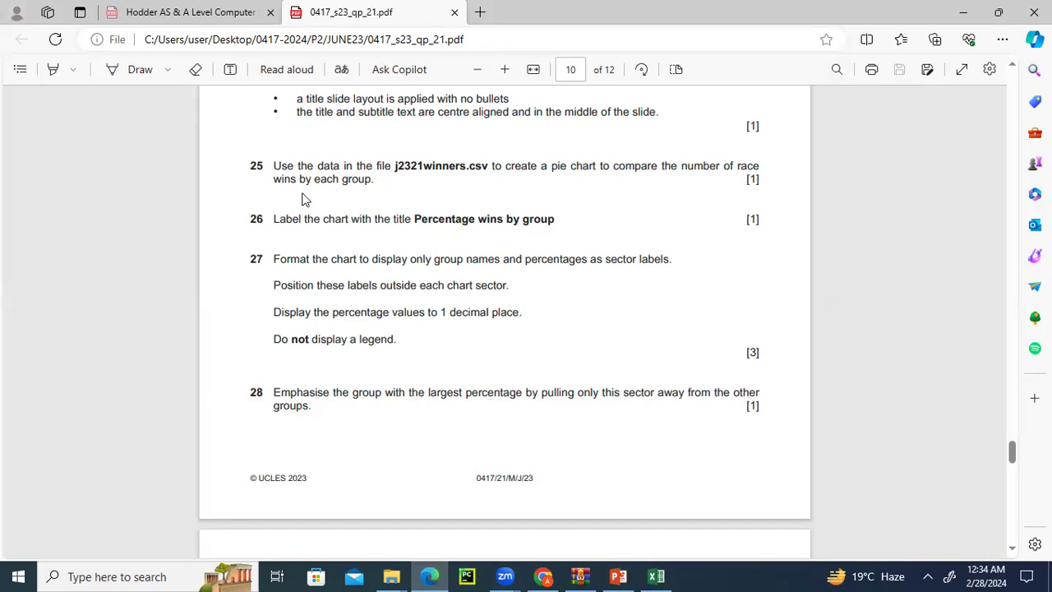
pyautogui.click(656, 576)
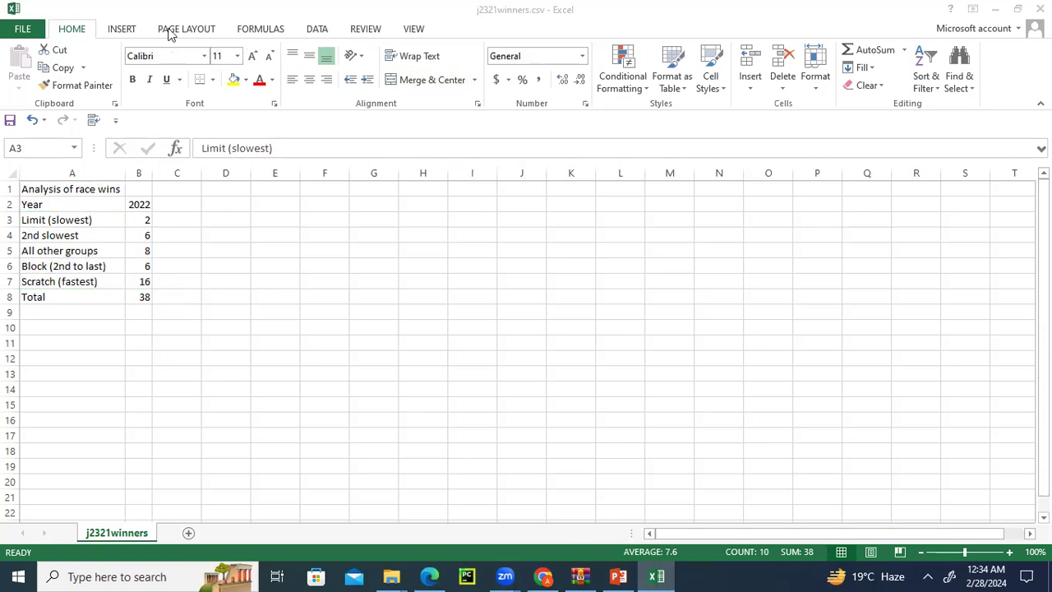
pyautogui.click(123, 28)
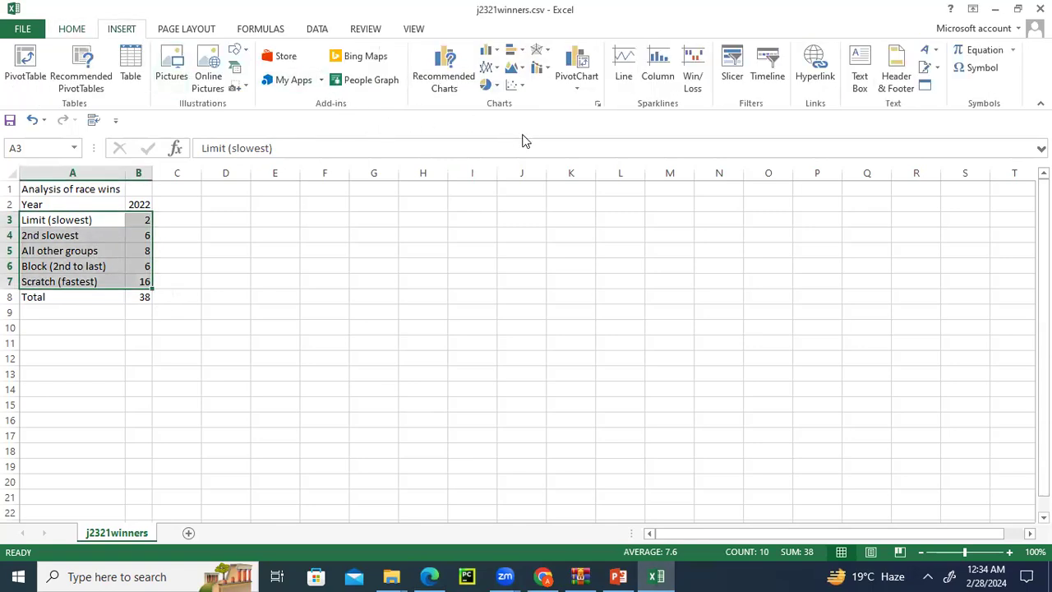
pyautogui.click(488, 85)
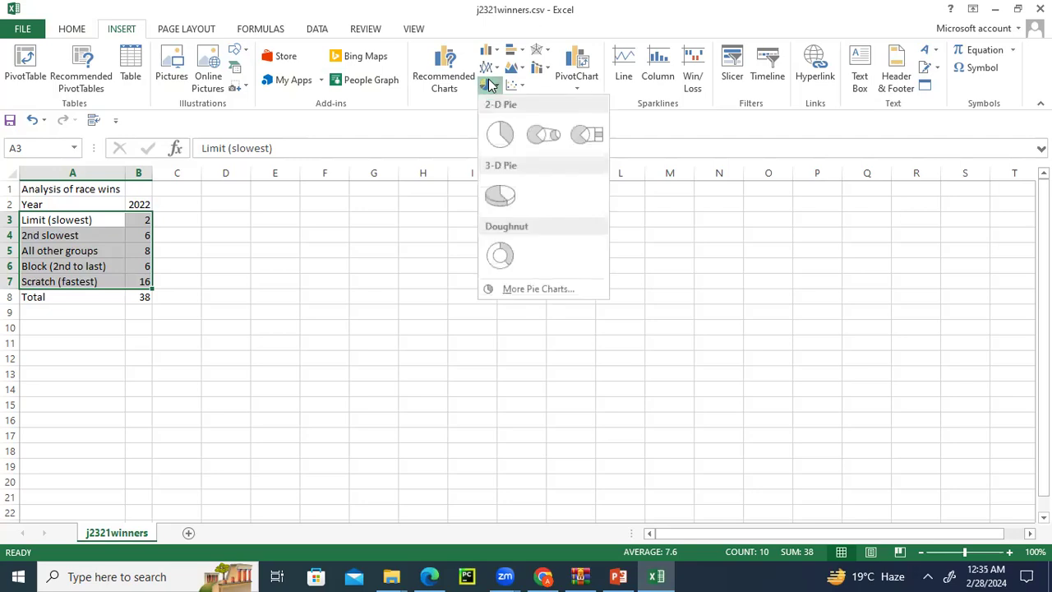
pyautogui.click(499, 130)
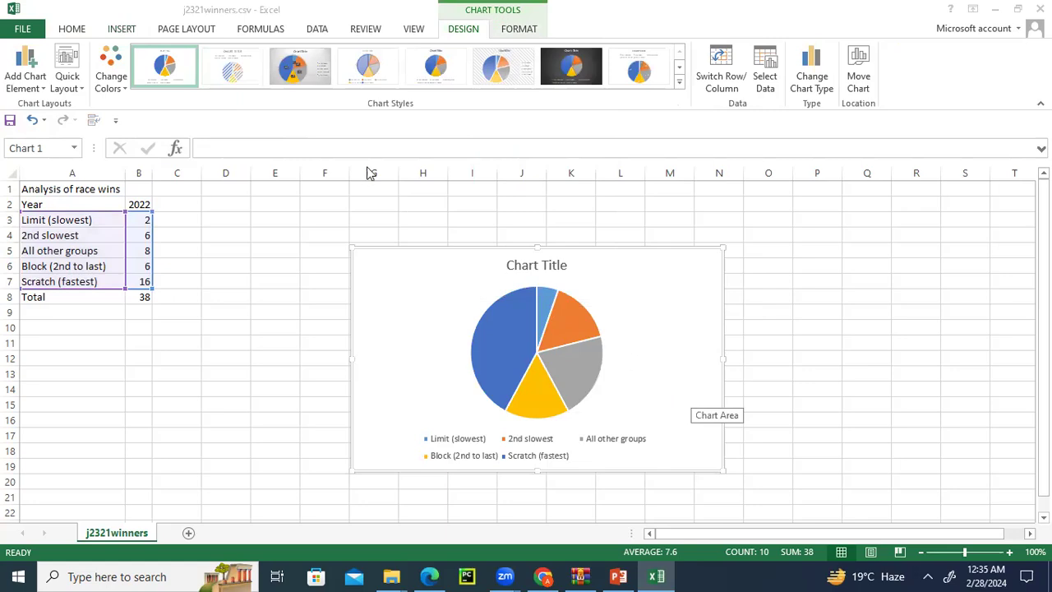
pyautogui.click(113, 37)
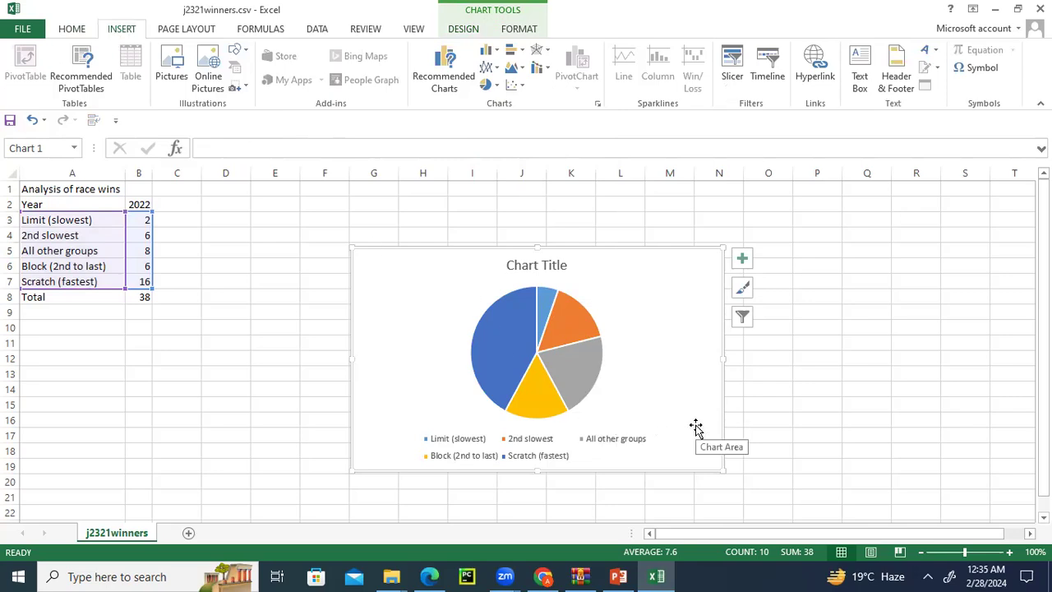
# Check the legend requirement in question 27 of the exam paper and remove the legend from the Excel pie chart
pyautogui.hotkey('alt', 'Tab')
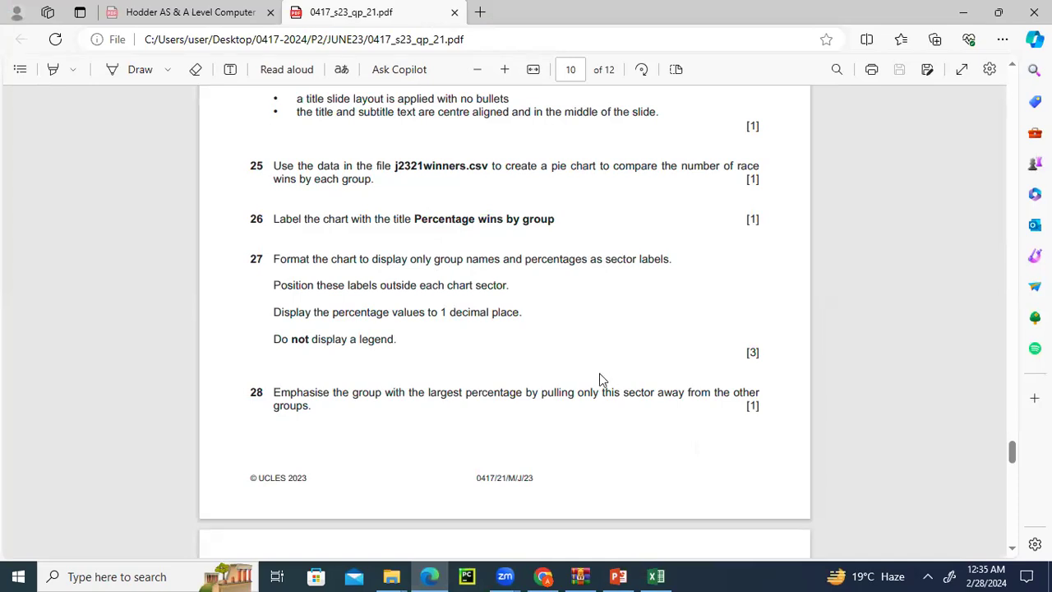
pyautogui.moveTo(274, 344); pyautogui.dragTo(403, 340)
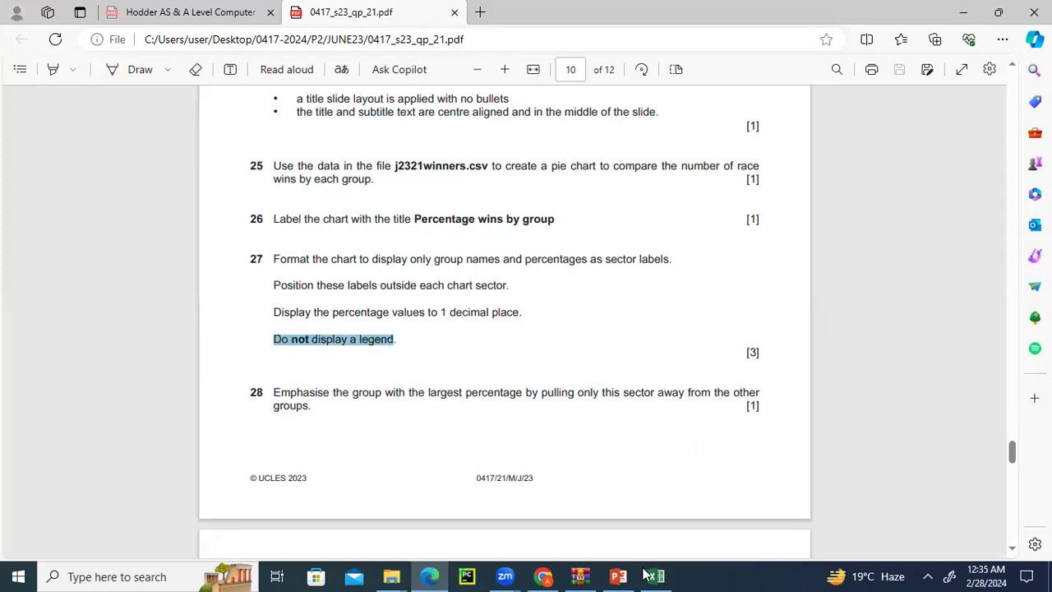
pyautogui.hotkey('alt', 'Tab')
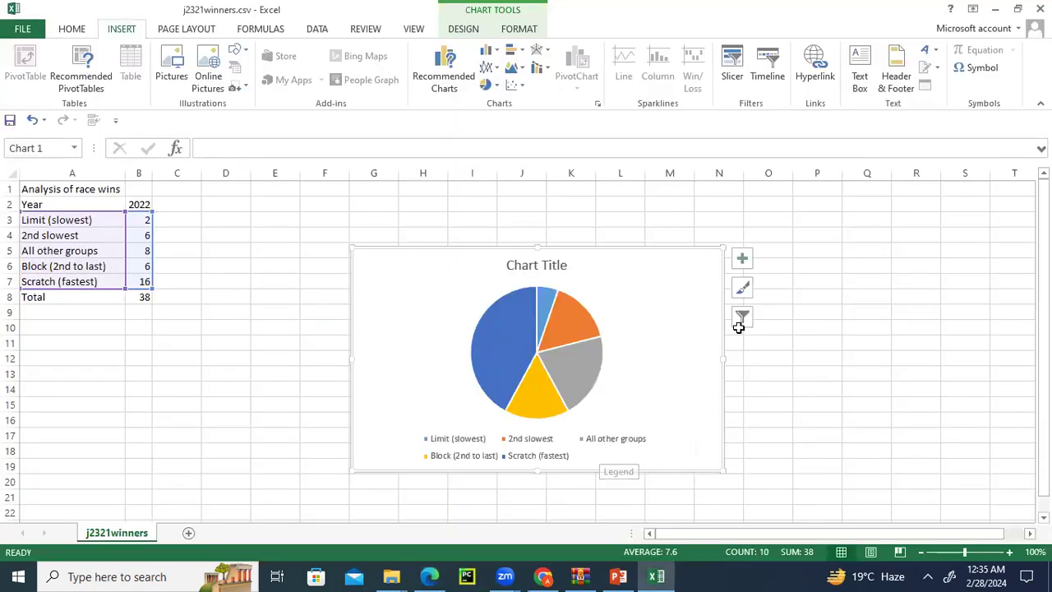
pyautogui.click(744, 260)
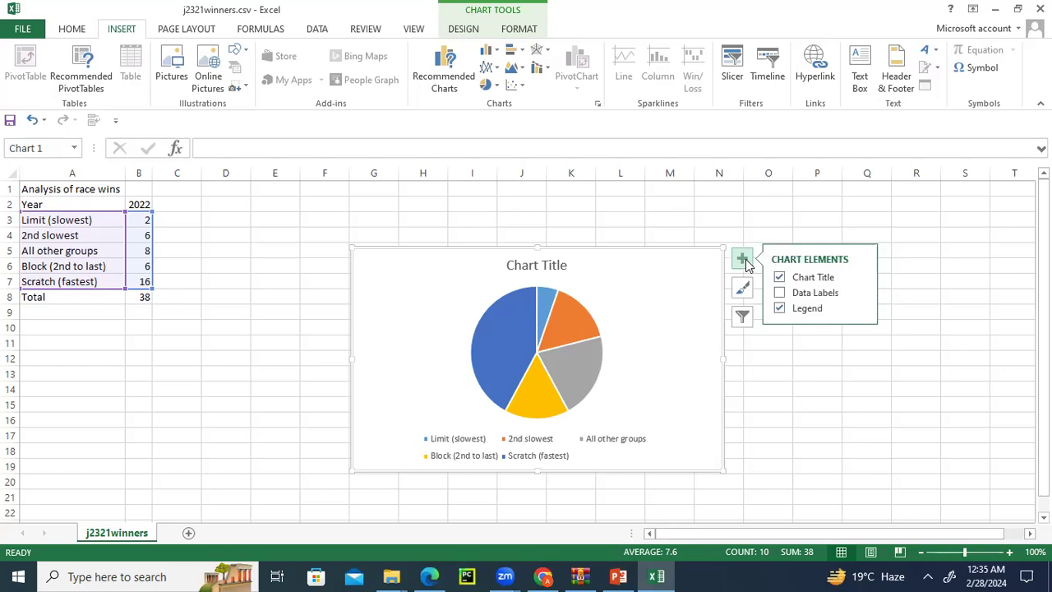
pyautogui.click(780, 310)
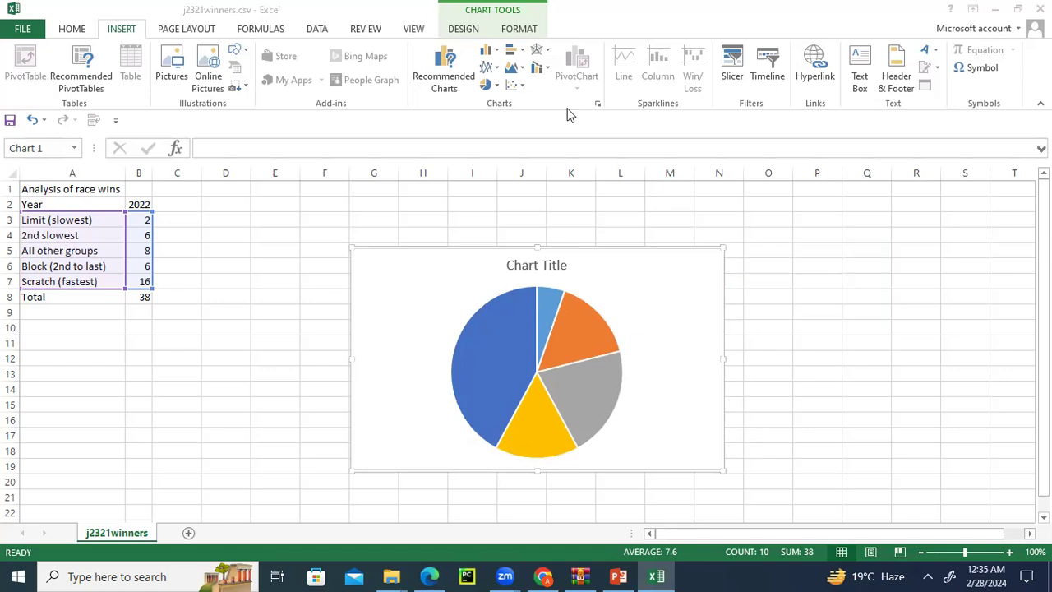
pyautogui.click(646, 329)
# Switch to the exam paper PDF in Edge and copy the title text "Percentage wins by group" from question 26
pyautogui.hotkey('alt', 'Tab')
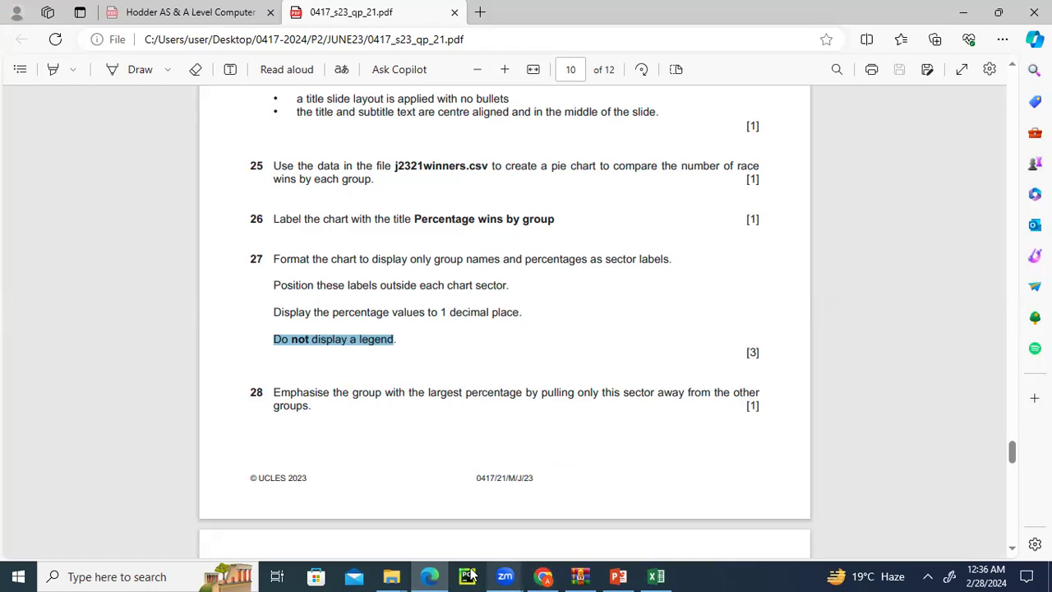
pyautogui.click(429, 576)
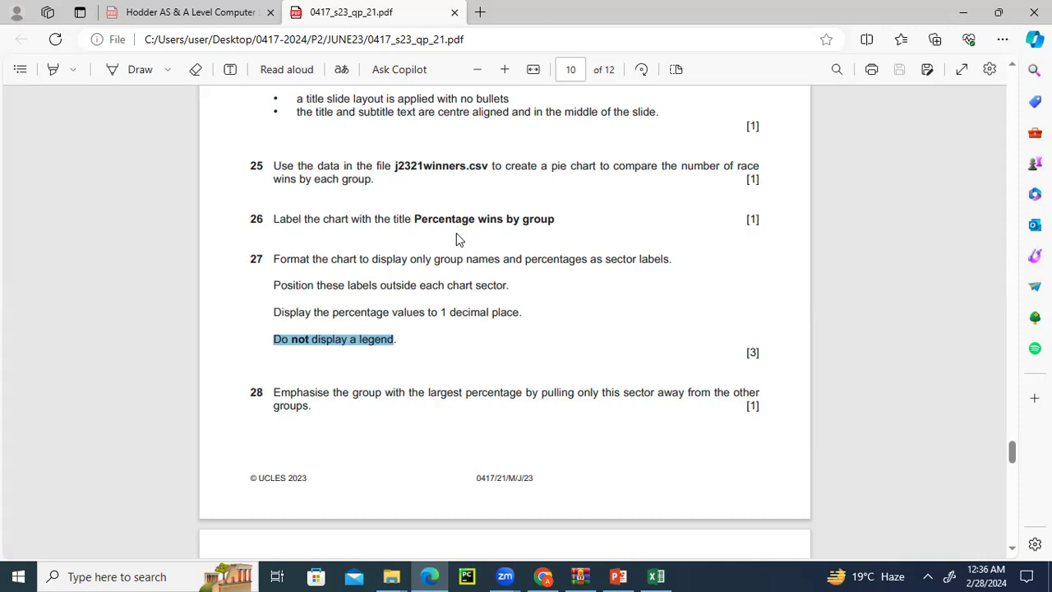
pyautogui.click(417, 219)
pyautogui.moveTo(418, 219); pyautogui.dragTo(585, 222)
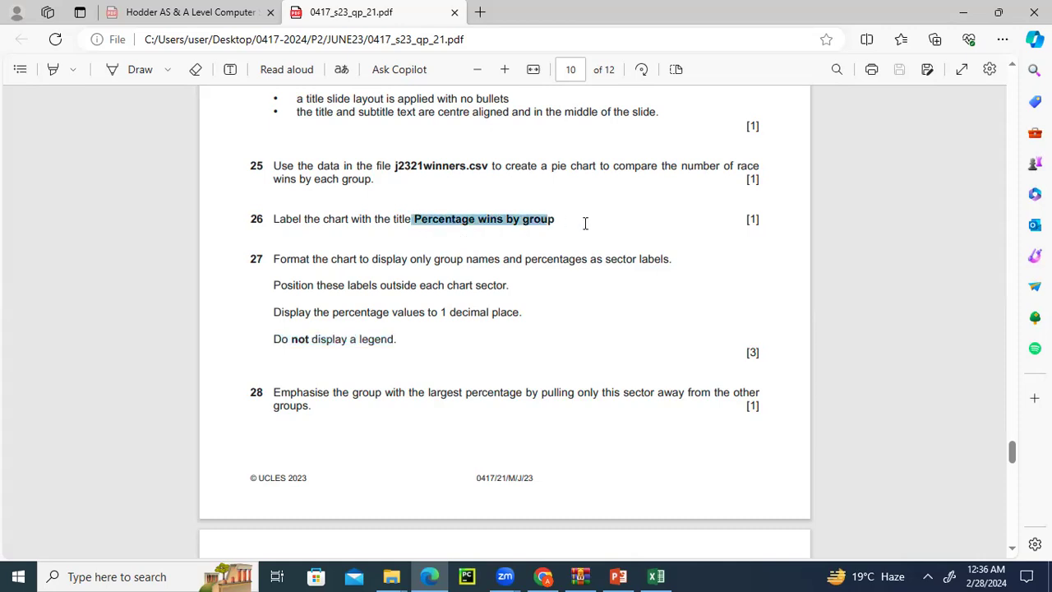
pyautogui.click(418, 220)
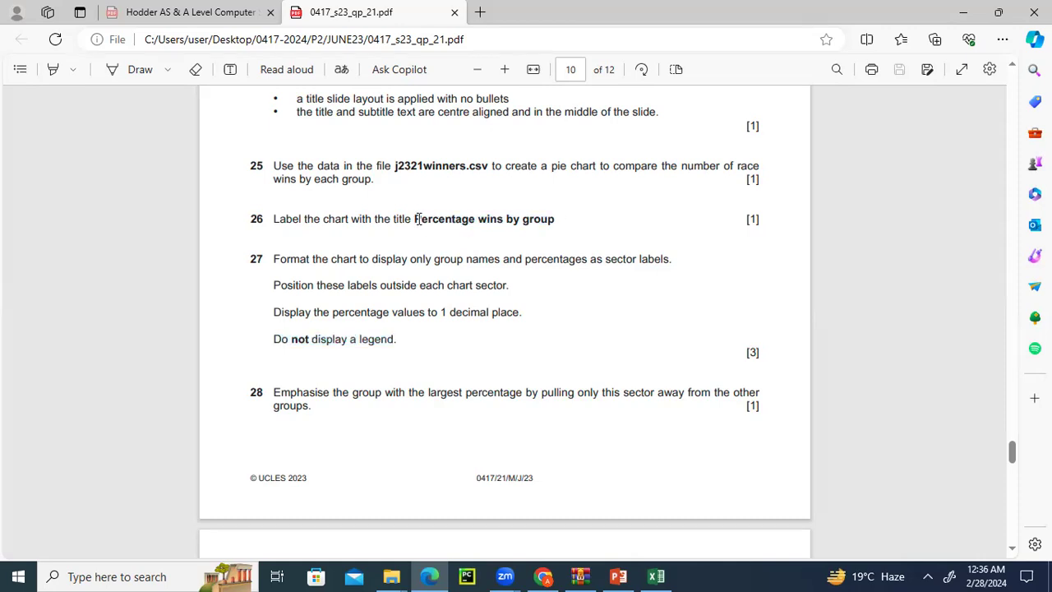
pyautogui.moveTo(417, 218); pyautogui.dragTo(554, 221)
pyautogui.click(461, 224)
pyautogui.moveTo(417, 218); pyautogui.dragTo(559, 214)
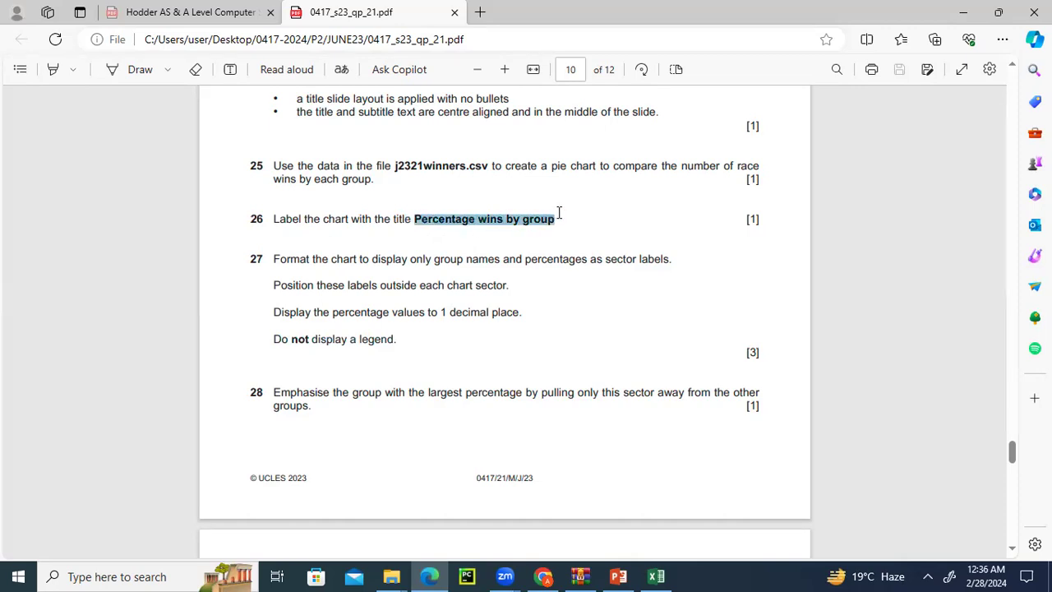
pyautogui.hotkey('ctrl', 'c')
# Switch back to the Excel workbook and replace the pie chart's placeholder title with the copied text "Percentage wins by group"
pyautogui.click(618, 575)
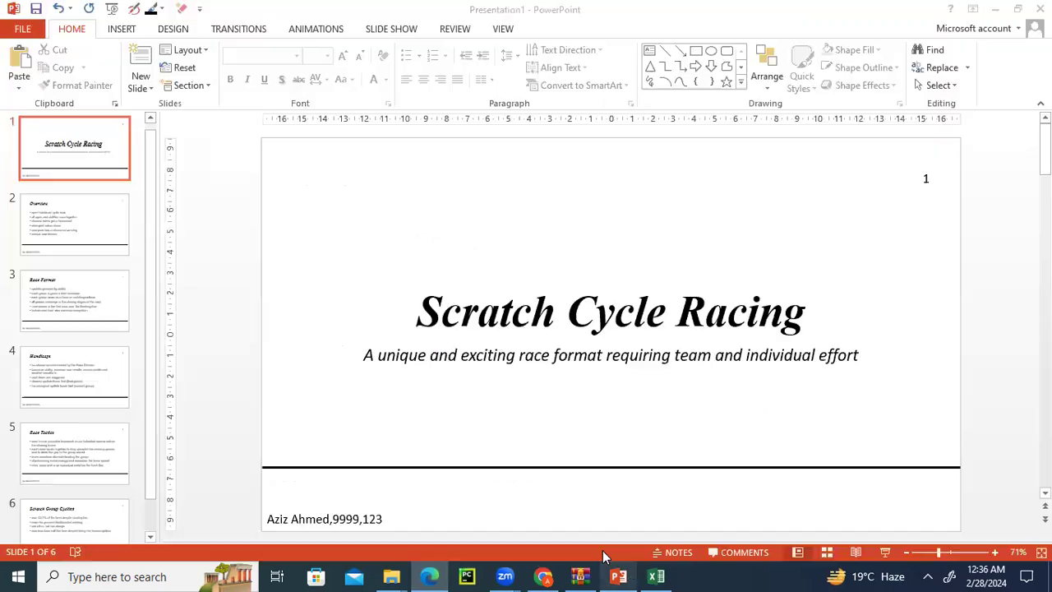
pyautogui.click(656, 575)
pyautogui.click(742, 258)
pyautogui.click(536, 265)
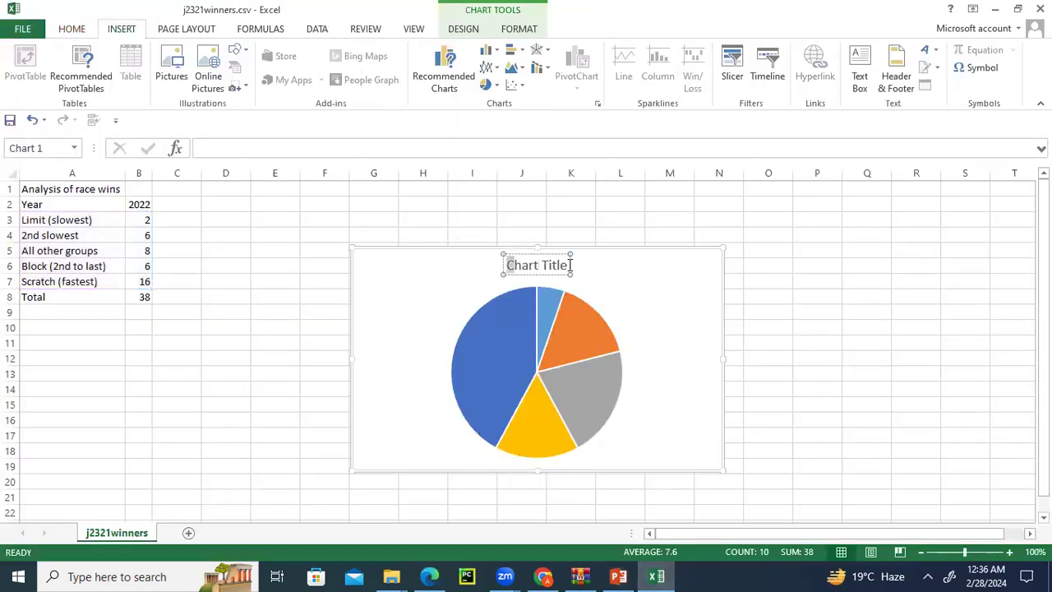
pyautogui.tripleClick(571, 264)
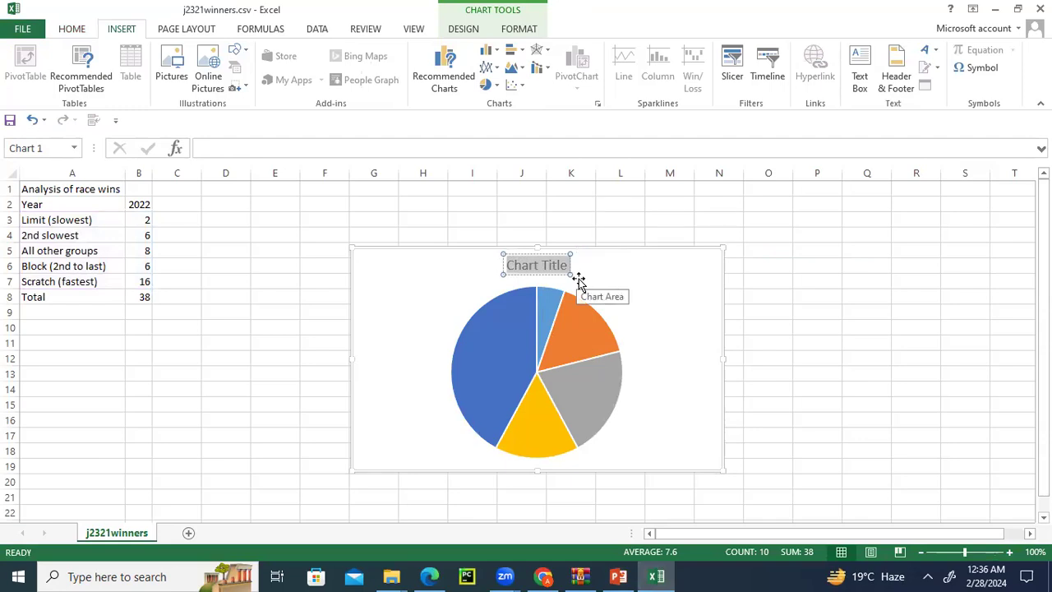
pyautogui.hotkey('ctrl', 'v')
pyautogui.click(682, 314)
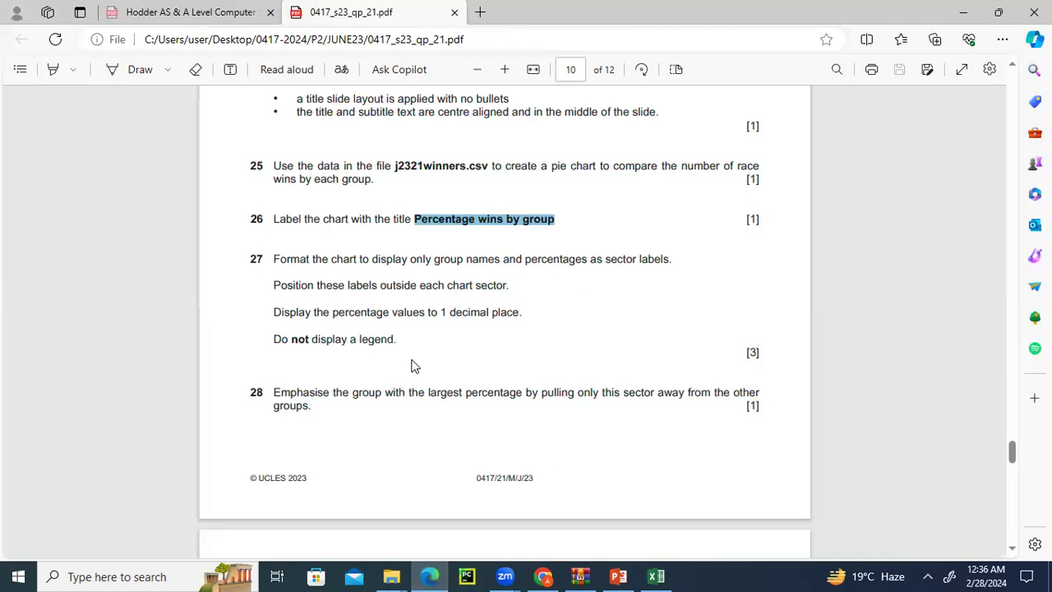
pyautogui.click(429, 576)
pyautogui.click(542, 576)
pyautogui.click(653, 575)
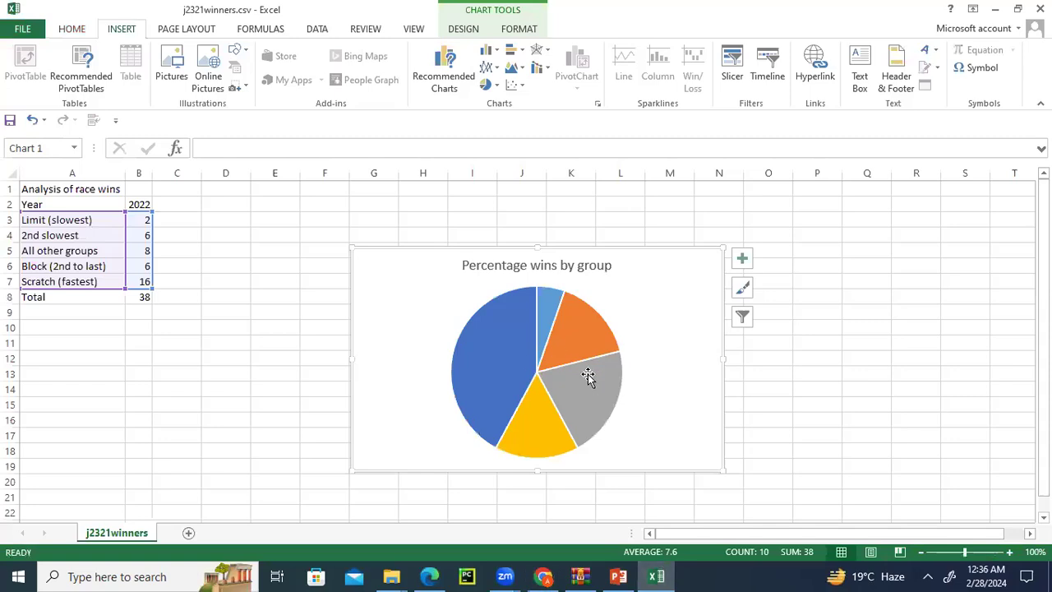
pyautogui.rightClick(641, 292)
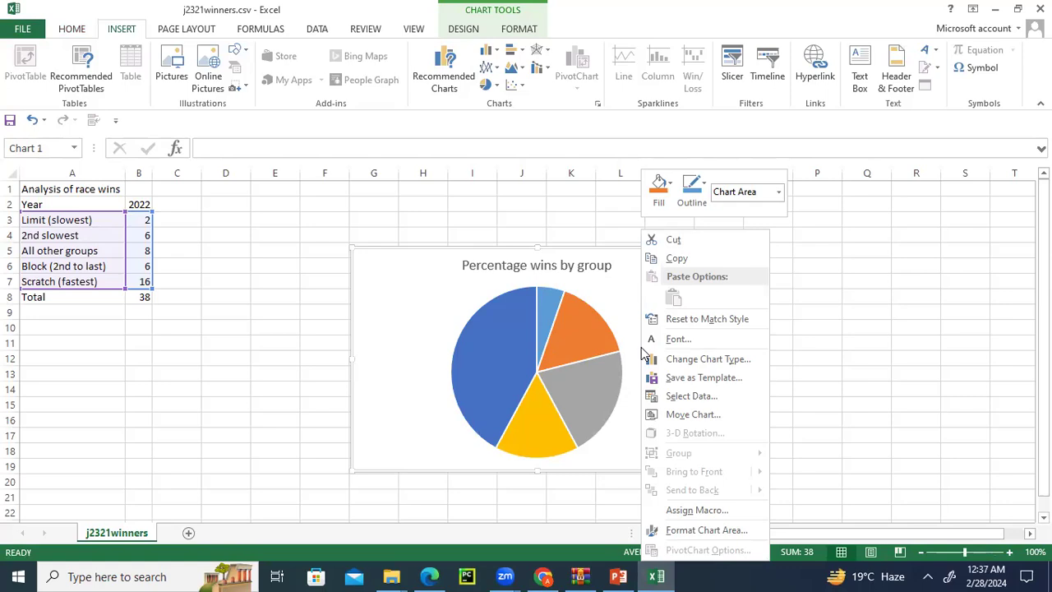
pyautogui.click(708, 531)
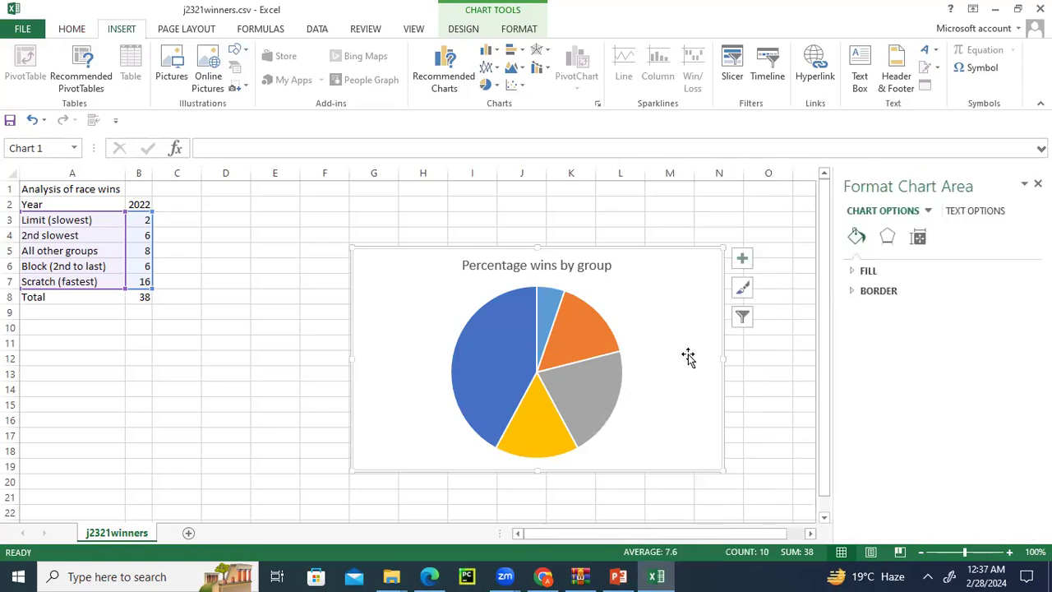
pyautogui.click(1037, 183)
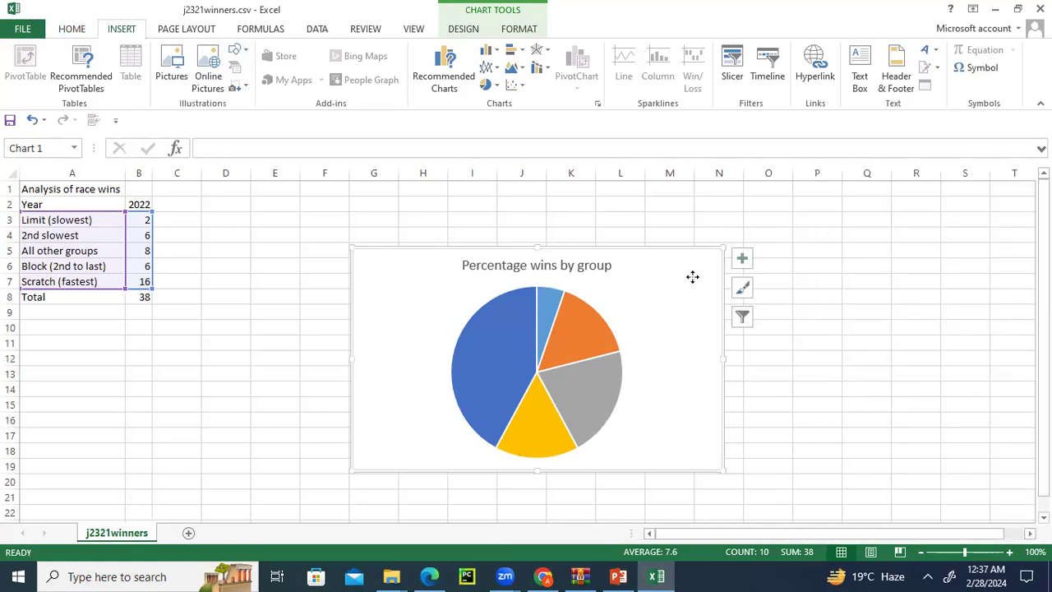
# Add data labels to the sectors of the pie chart
pyautogui.rightClick(693, 277)
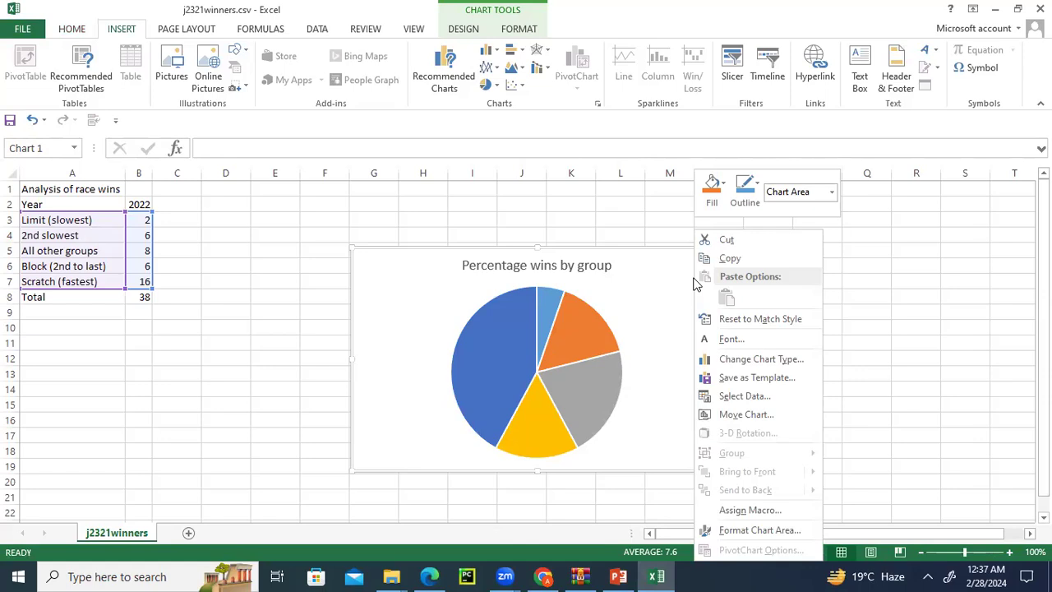
pyautogui.click(661, 293)
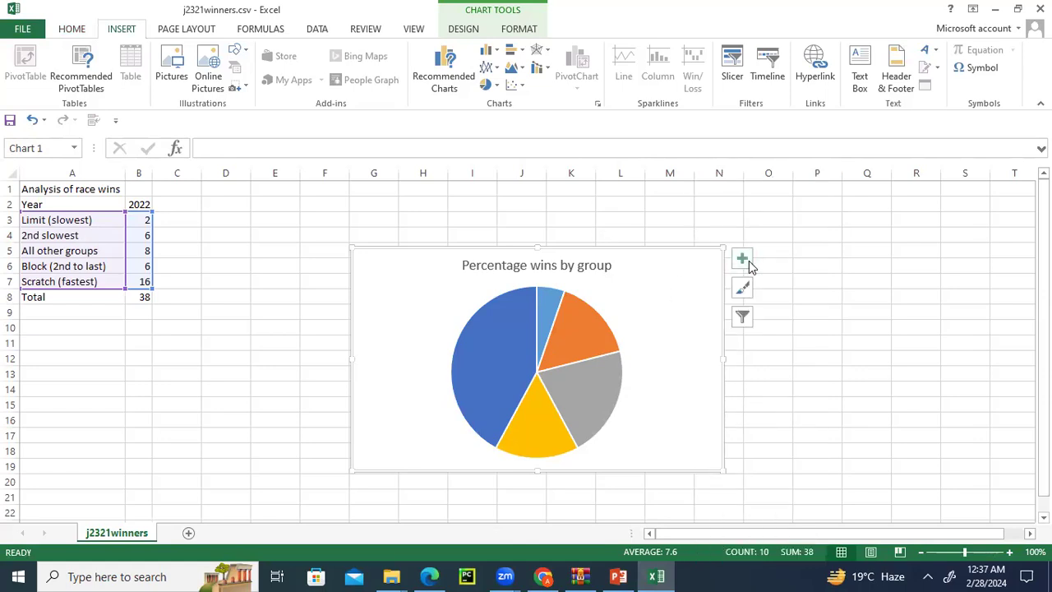
pyautogui.click(743, 261)
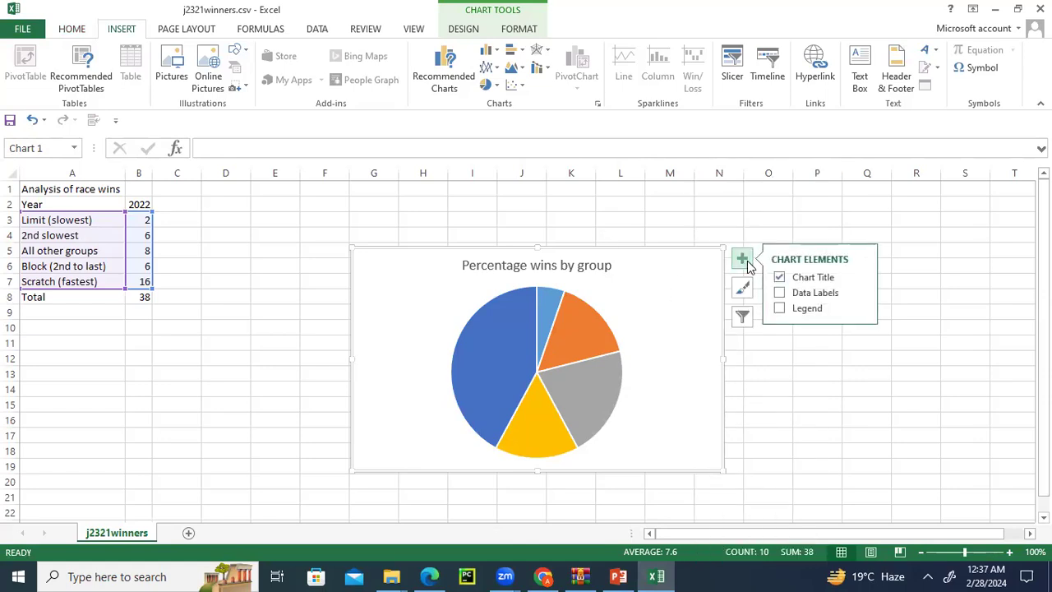
pyautogui.click(780, 294)
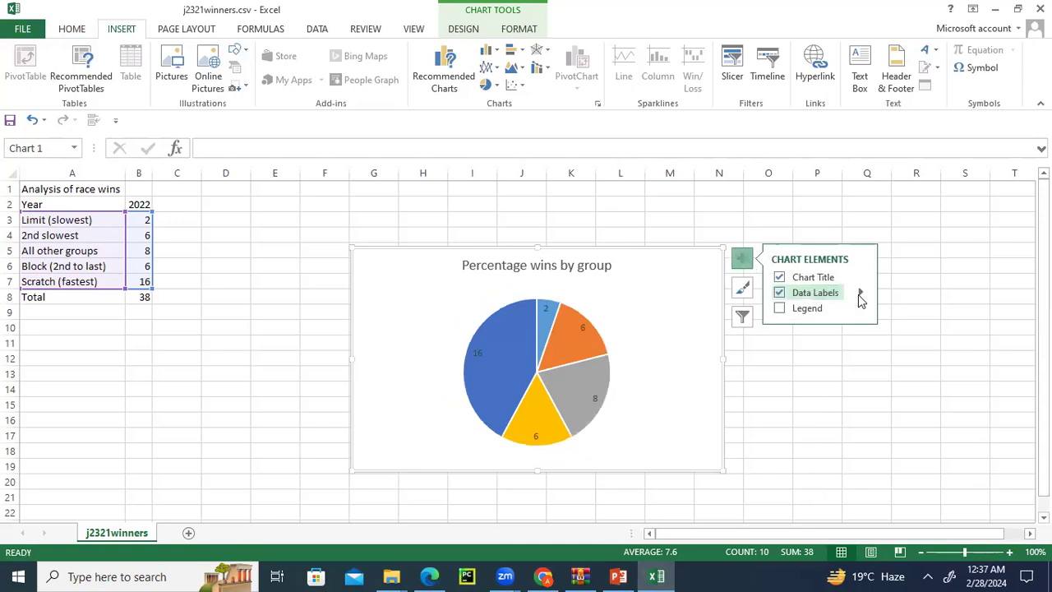
pyautogui.click(861, 296)
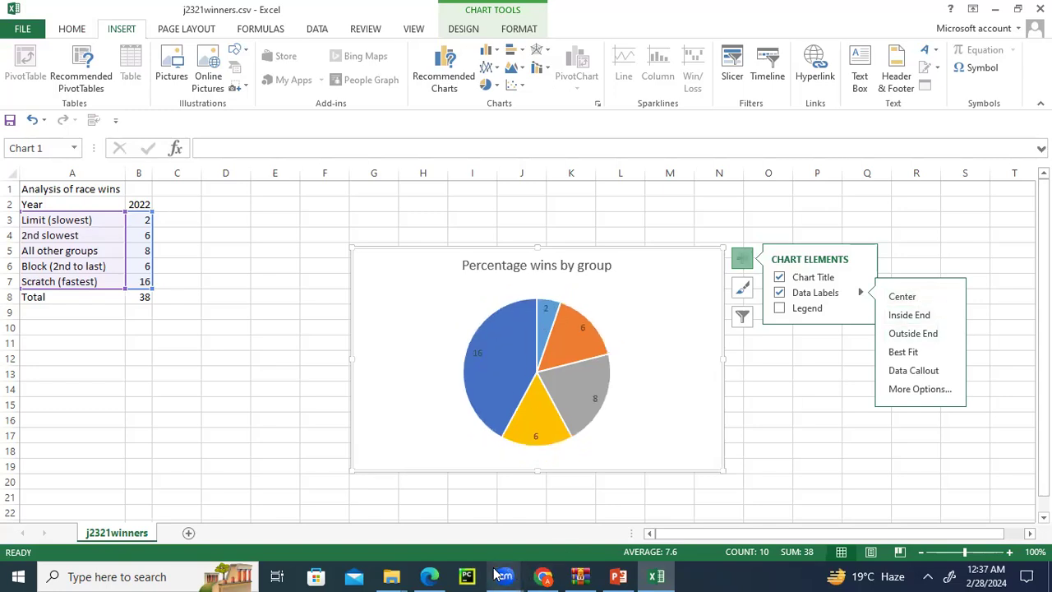
# Check the sector label requirements in question 27 of the exam paper in Edge, and open the detailed data label options in Excel
pyautogui.click(441, 573)
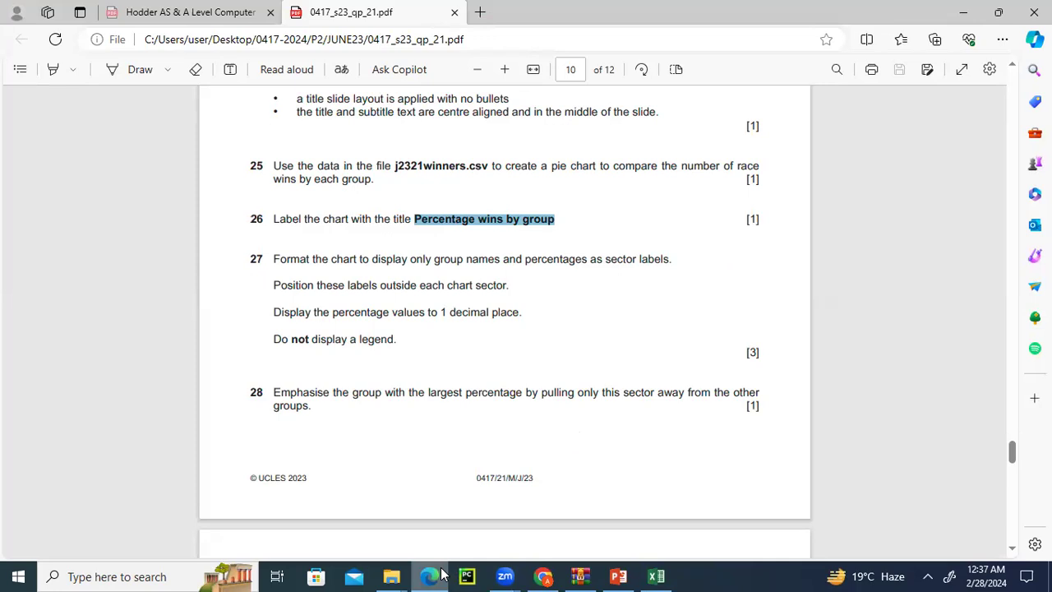
pyautogui.click(441, 573)
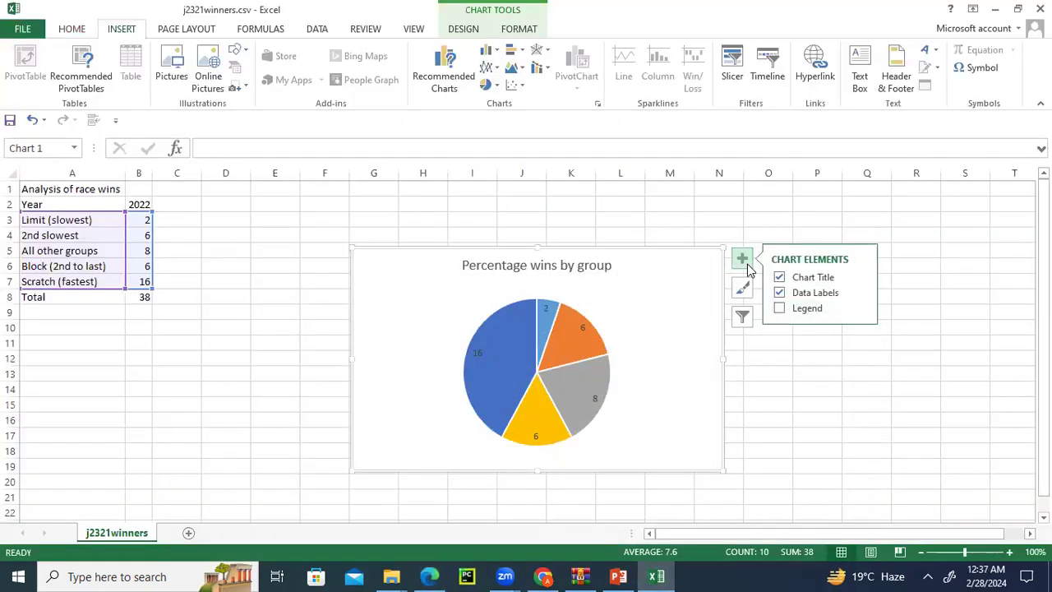
pyautogui.click(862, 294)
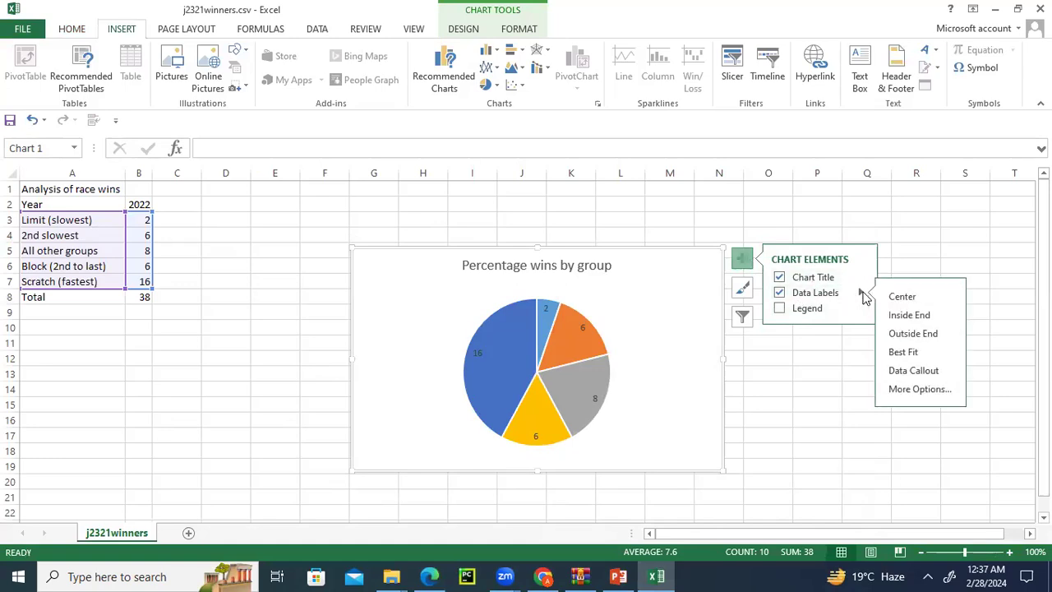
pyautogui.click(899, 390)
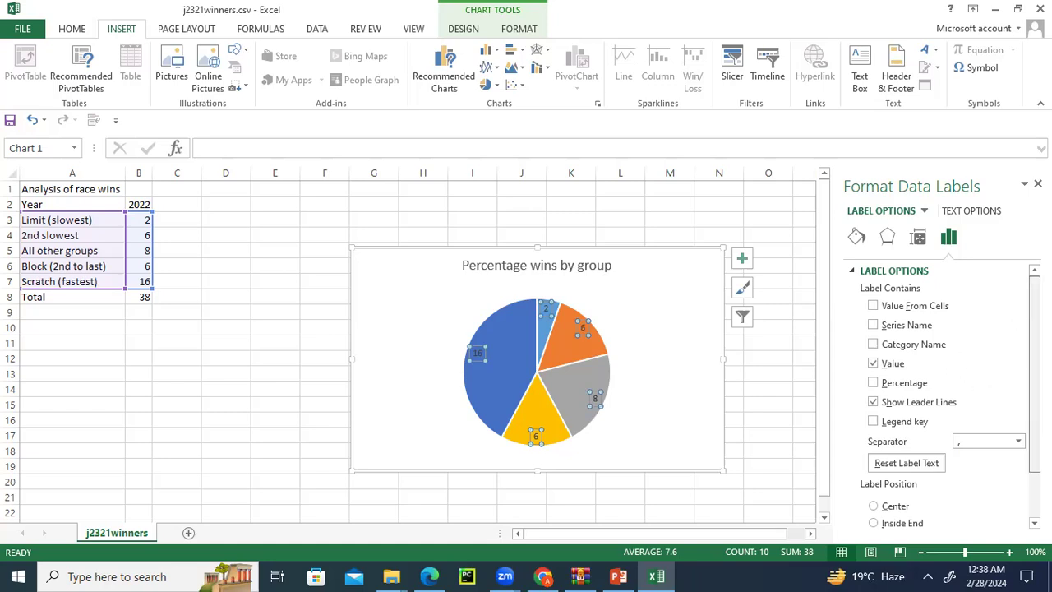
# Set the pie chart's data labels to show percentages instead of values, keeping the comma separator
pyautogui.scroll(-3, 1025, 459)
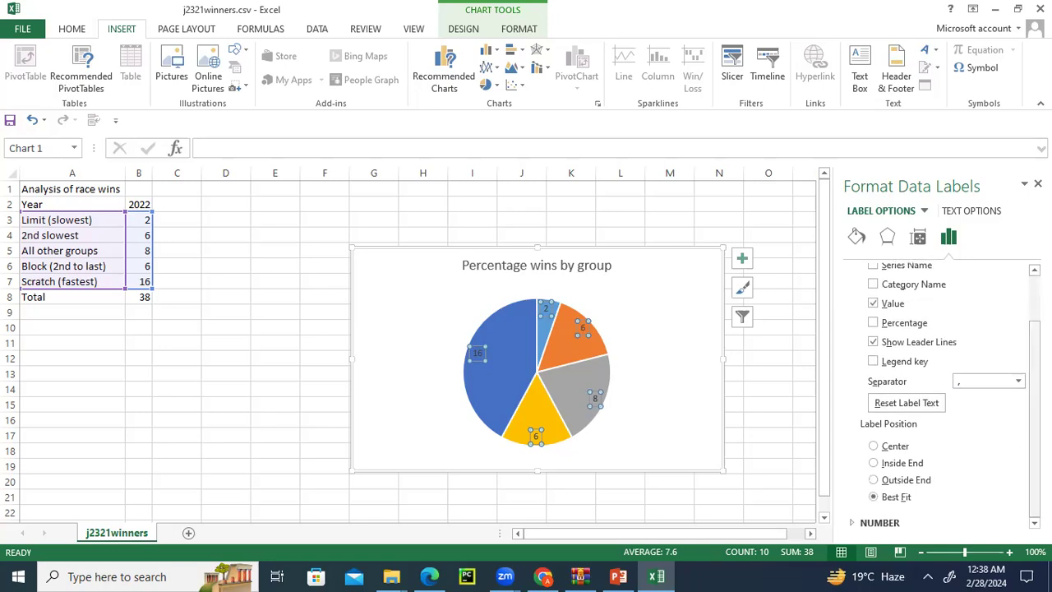
pyautogui.click(878, 325)
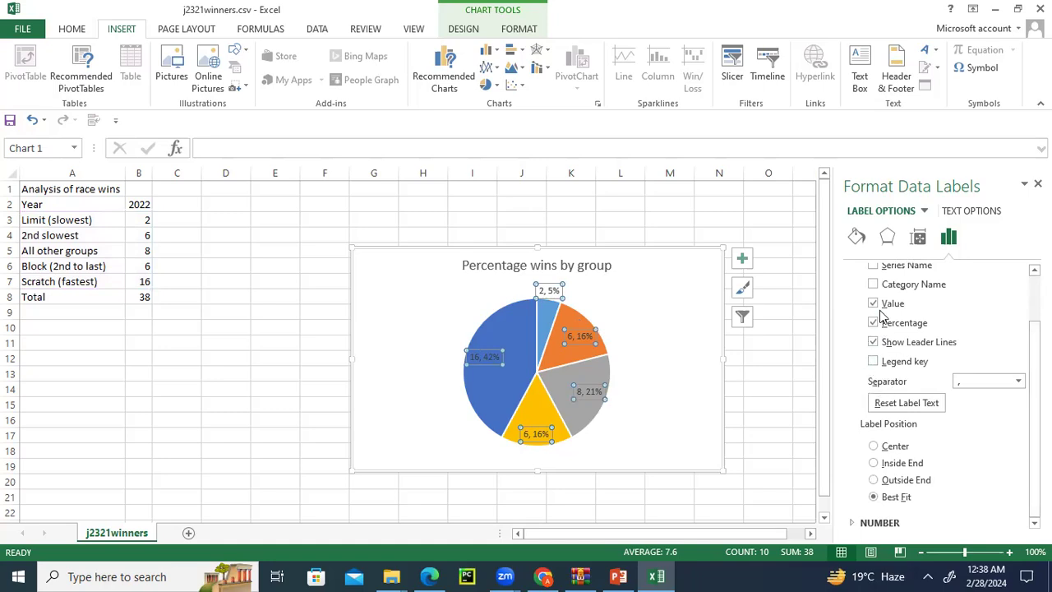
pyautogui.scroll(1, 912, 333)
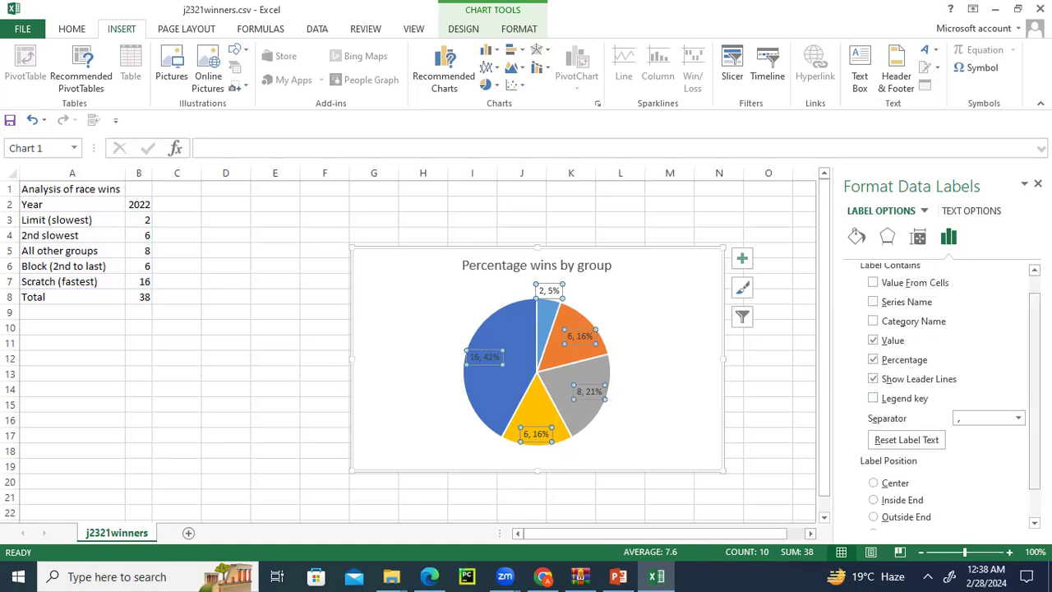
pyautogui.scroll(-1, 912, 333)
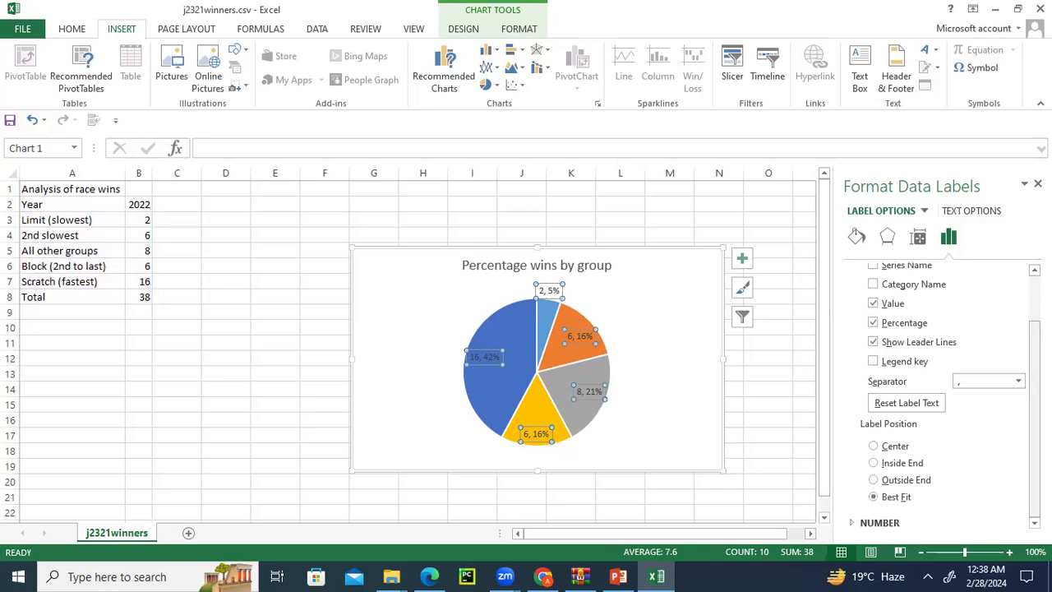
pyautogui.click(1019, 381)
pyautogui.click(1016, 398)
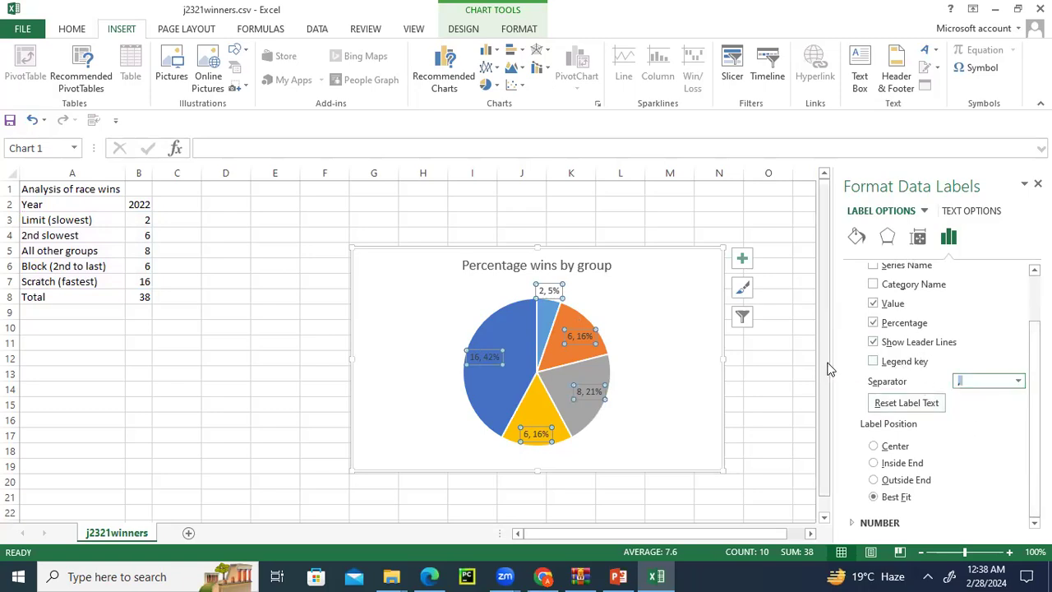
pyautogui.click(872, 303)
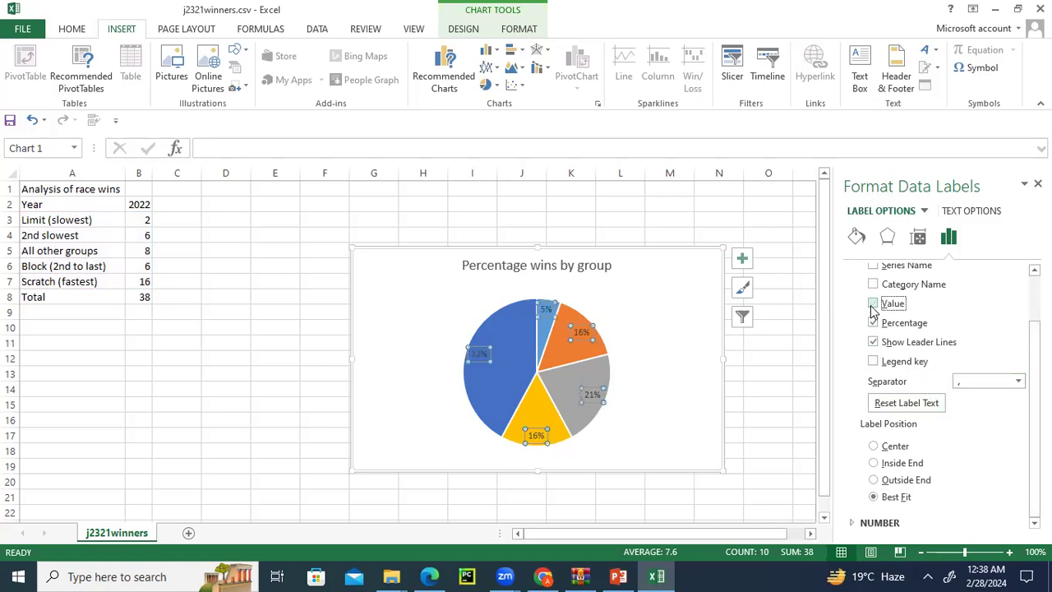
# Check the label position requirement in the exam paper and set the Excel chart's data label position to Outside End
pyautogui.click(430, 577)
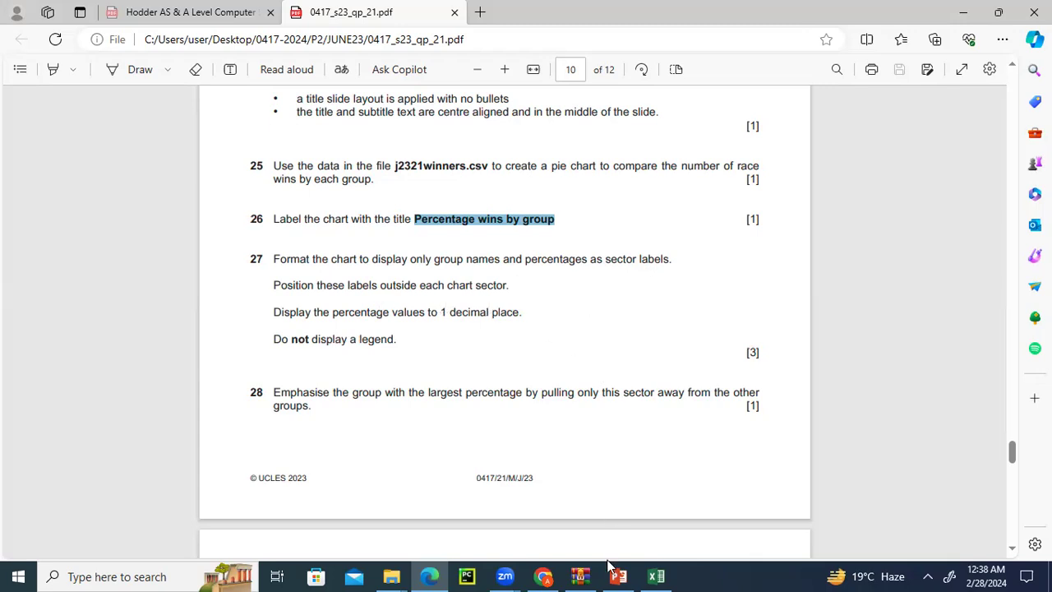
pyautogui.click(544, 576)
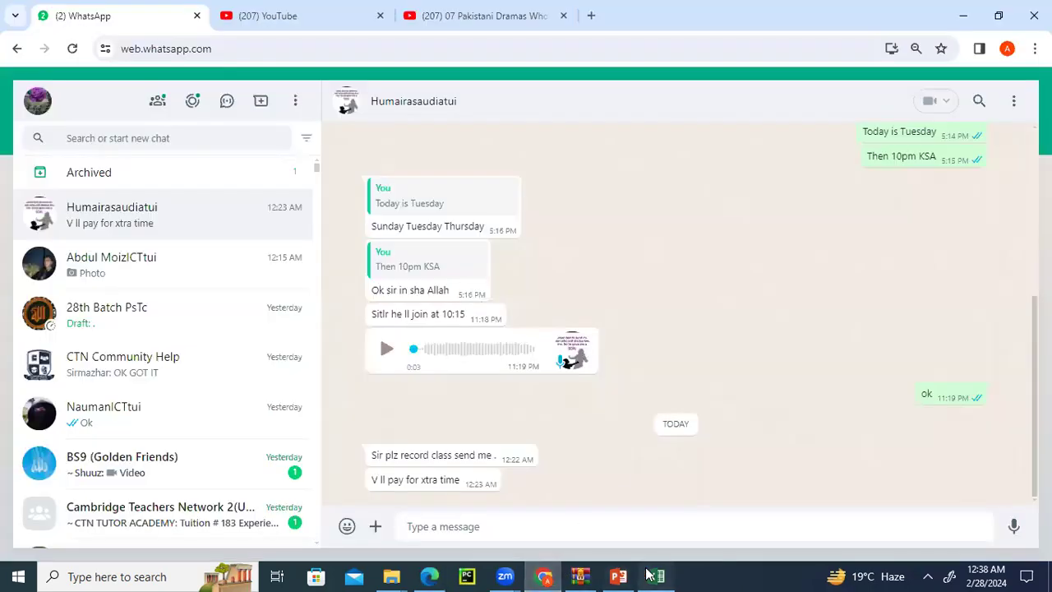
pyautogui.click(656, 577)
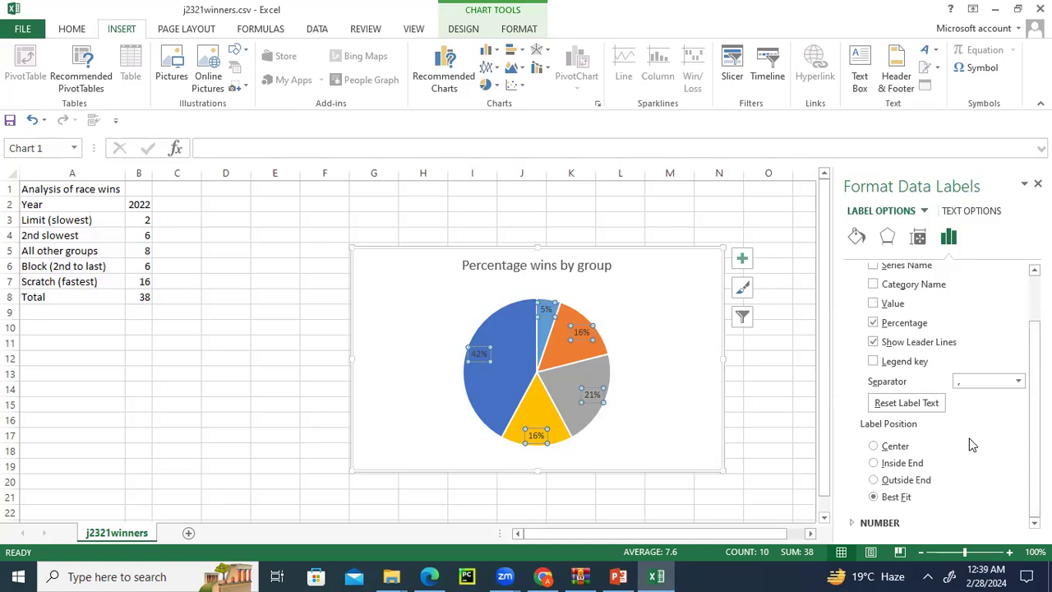
pyautogui.click(901, 482)
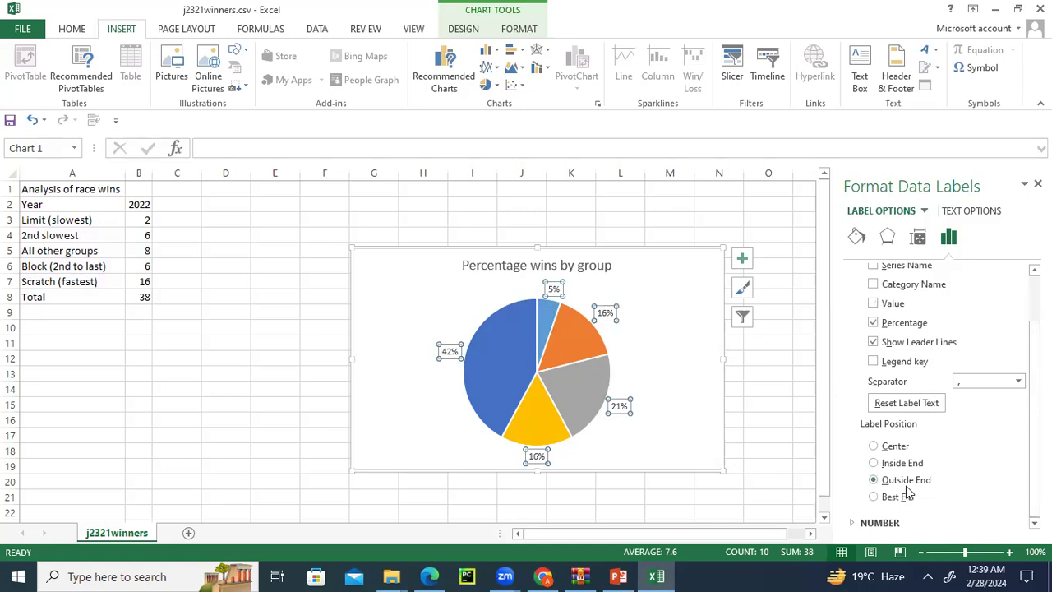
# Switch to the exam paper in Edge to check question 27's decimal place requirement, and return to the Excel workbook
pyautogui.moveTo(435, 575); pyautogui.dragTo(579, 576)
pyautogui.click(579, 575)
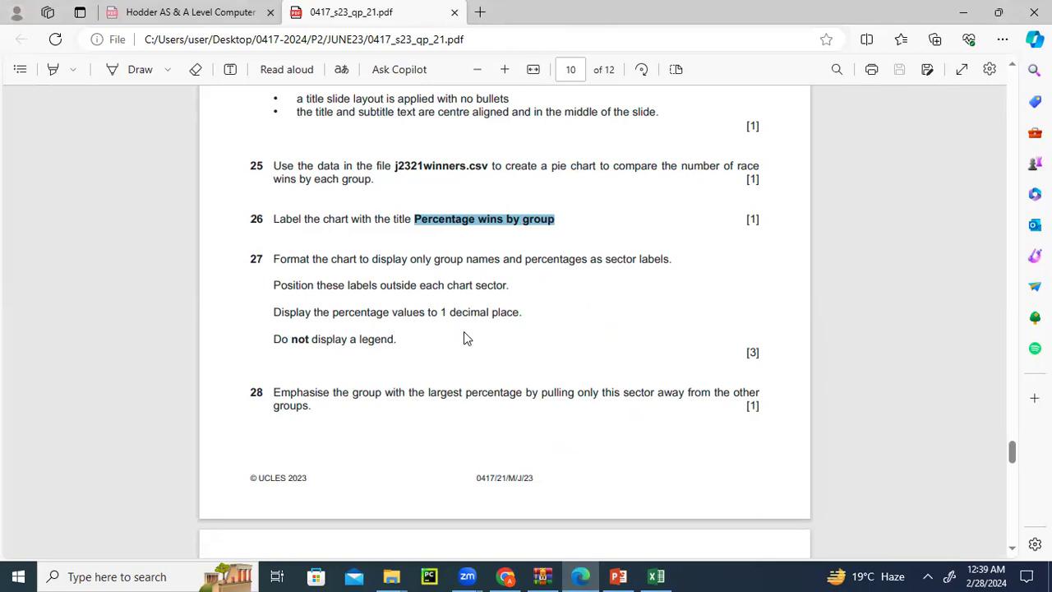
pyautogui.click(628, 574)
pyautogui.click(656, 576)
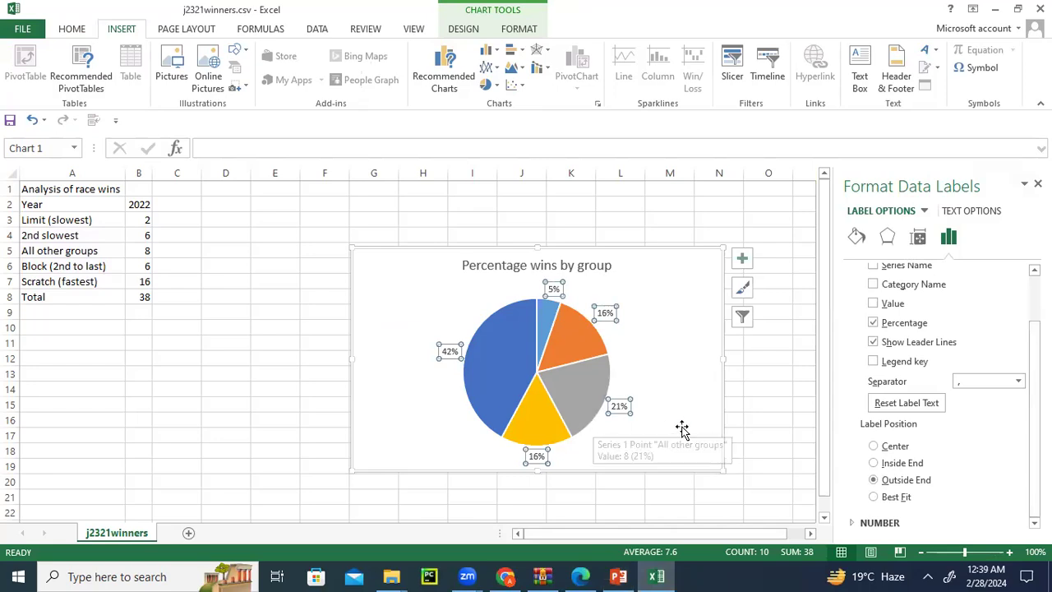
# Format the data labels with the Number category and 1 decimal place
pyautogui.click(879, 523)
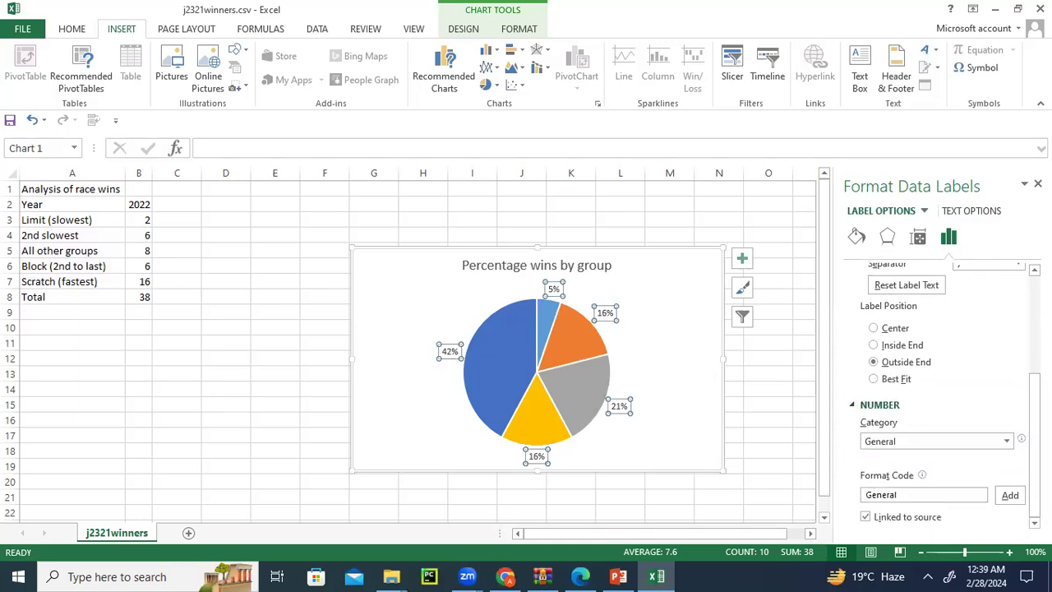
pyautogui.click(1006, 442)
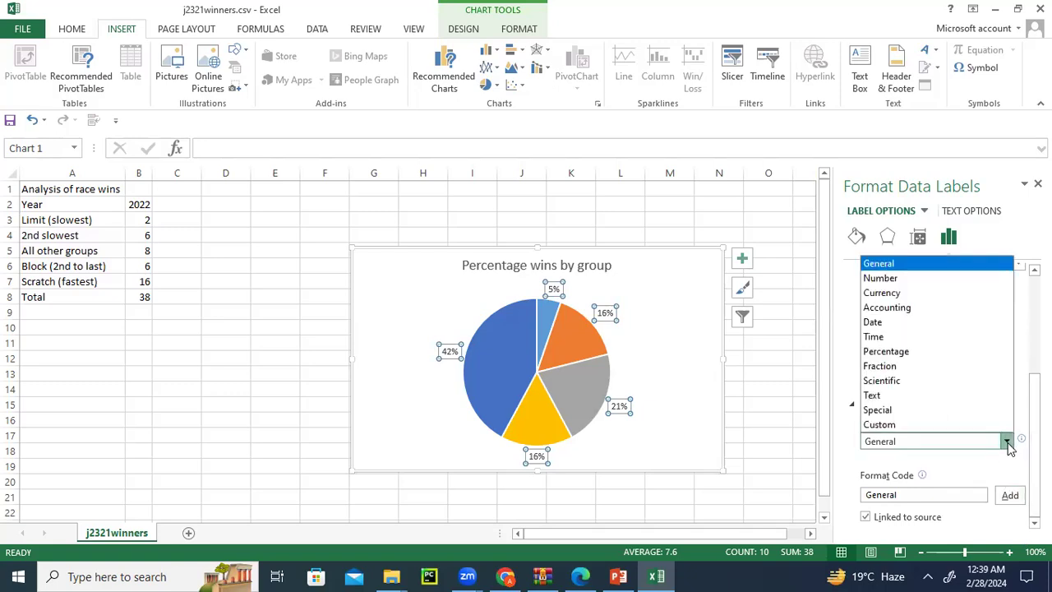
pyautogui.click(963, 279)
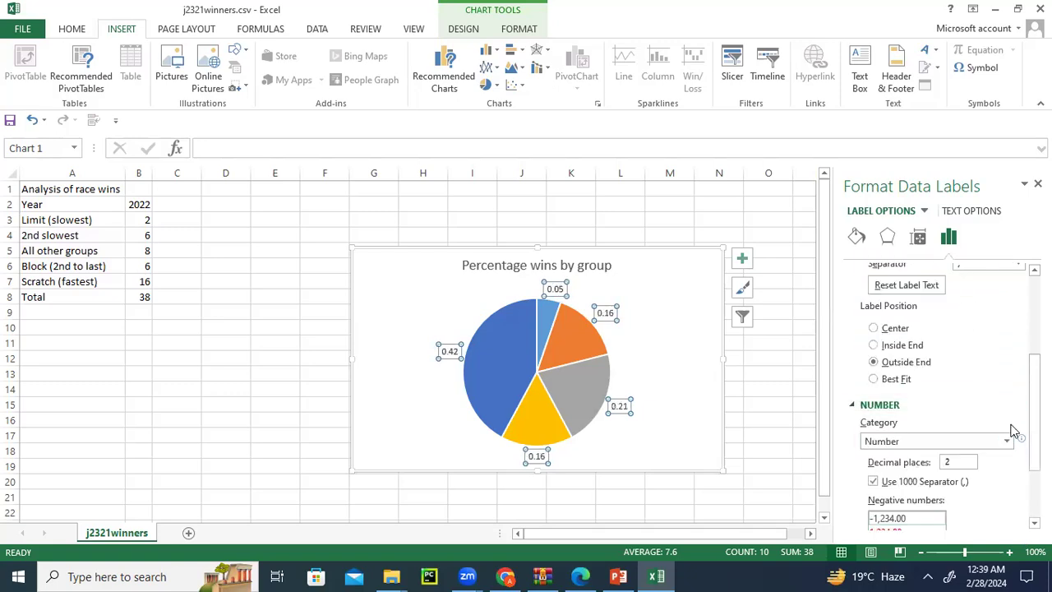
pyautogui.click(968, 462)
pyautogui.press('BackSpace')
pyautogui.write('1')
# Turn off the percentage in the data labels, add data labels to the pie chart again and open their formatting options
pyautogui.scroll(1, 990, 427)
pyautogui.scroll(2, 990, 427)
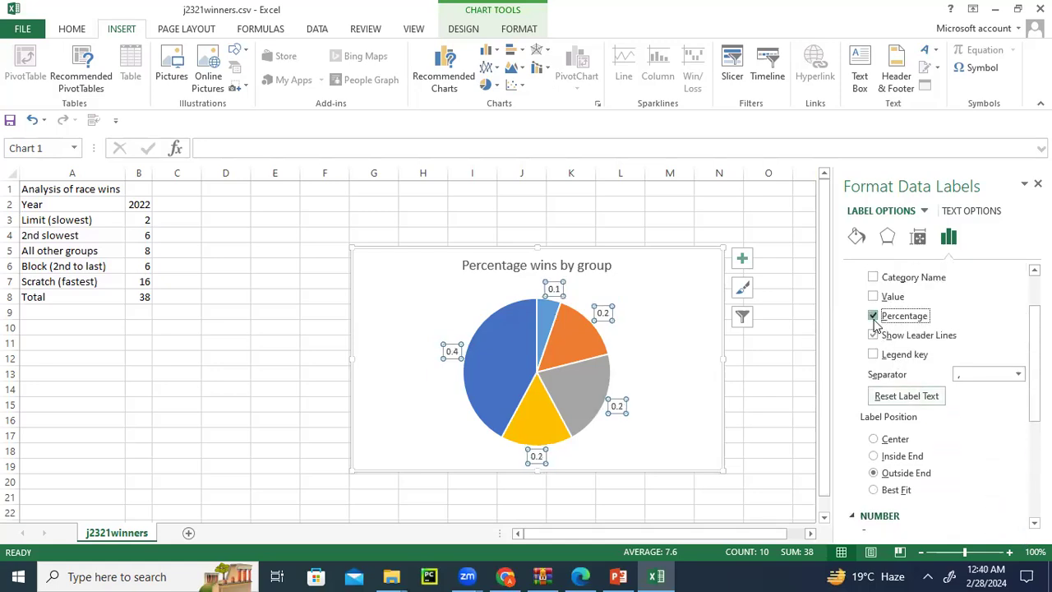
pyautogui.click(873, 316)
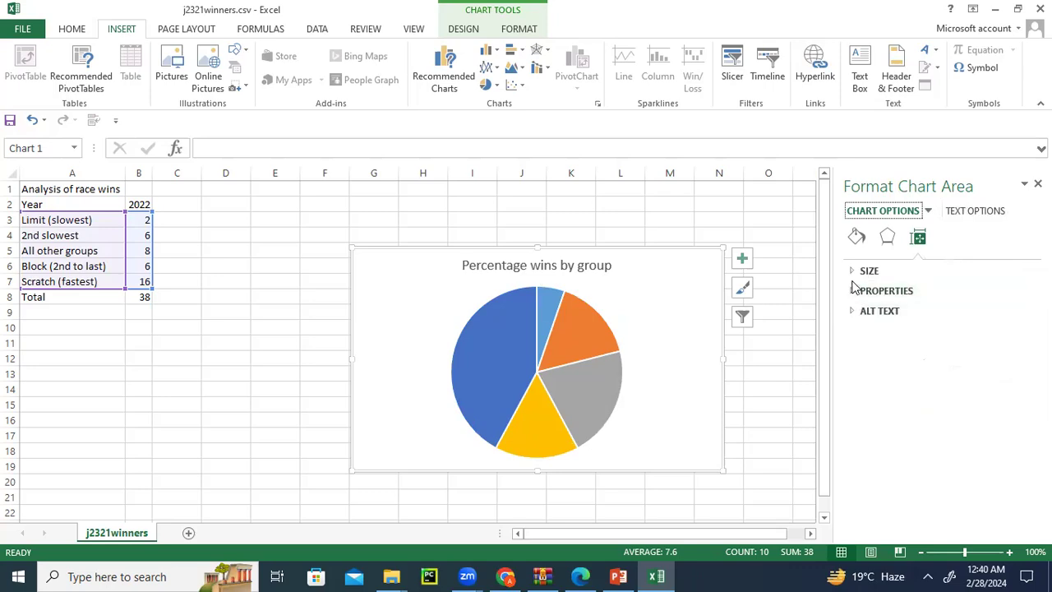
pyautogui.click(742, 259)
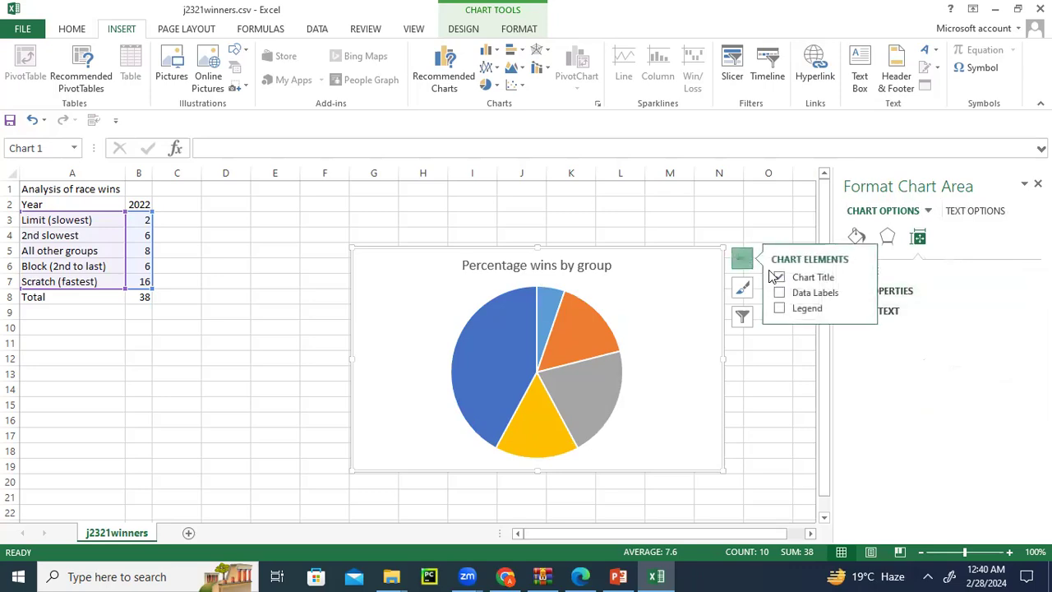
pyautogui.click(795, 293)
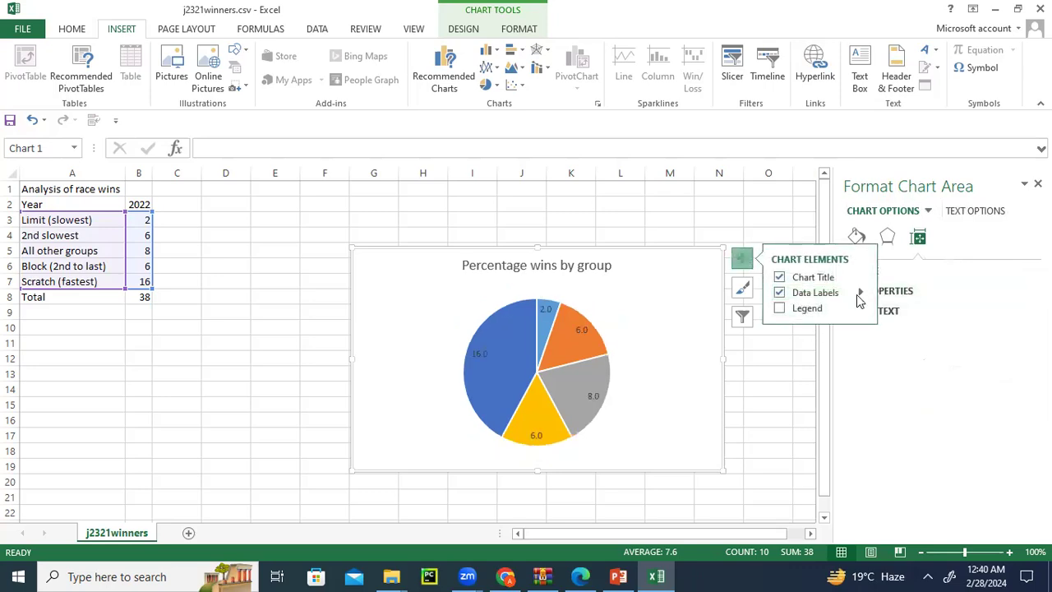
pyautogui.click(862, 293)
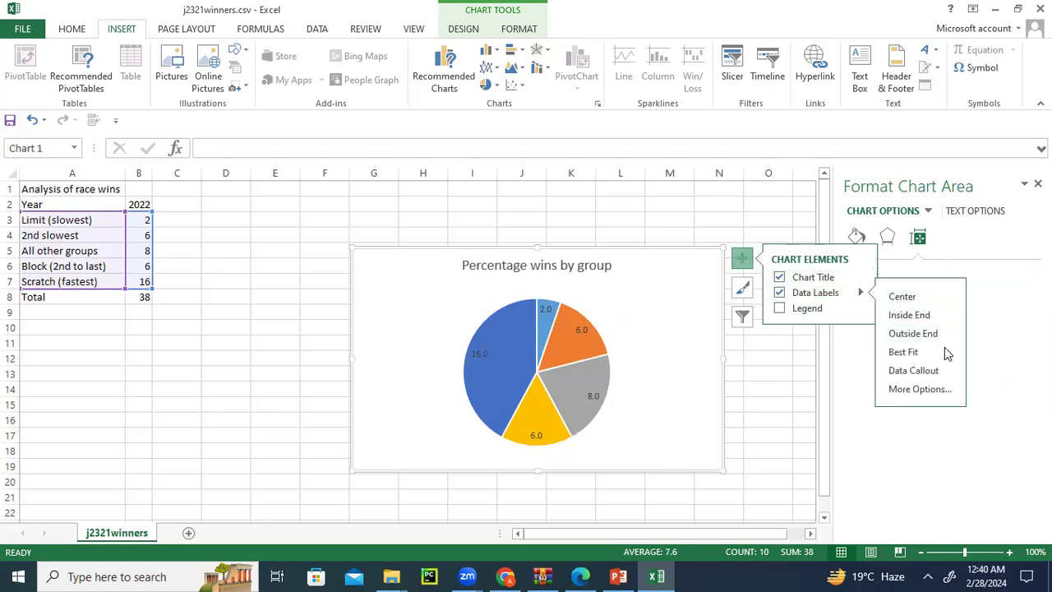
pyautogui.click(932, 391)
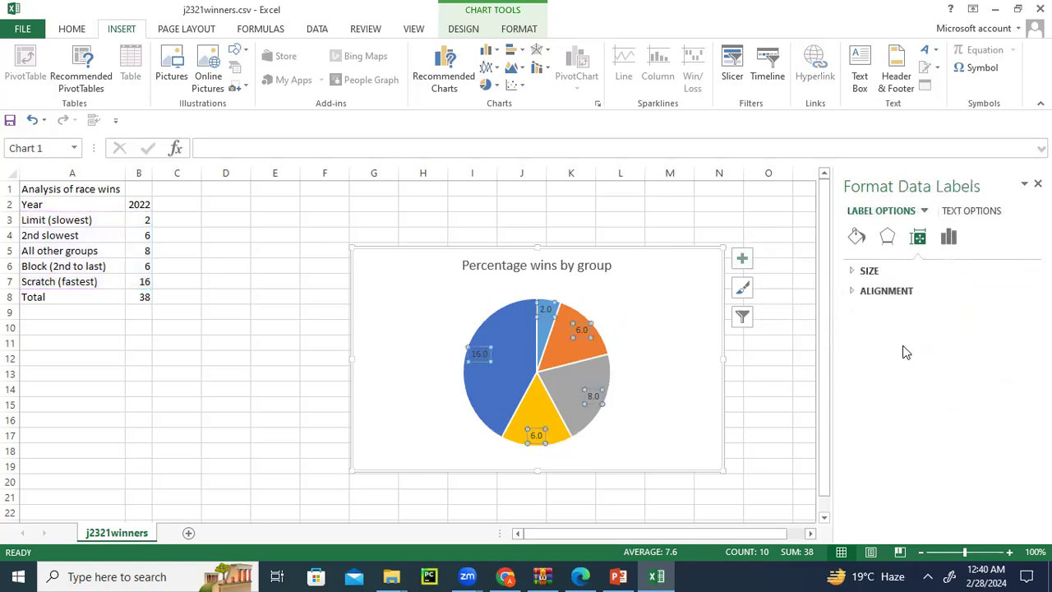
# Reopen the detailed data label options and include the percentage alongside the value in each sector label
pyautogui.click(1037, 183)
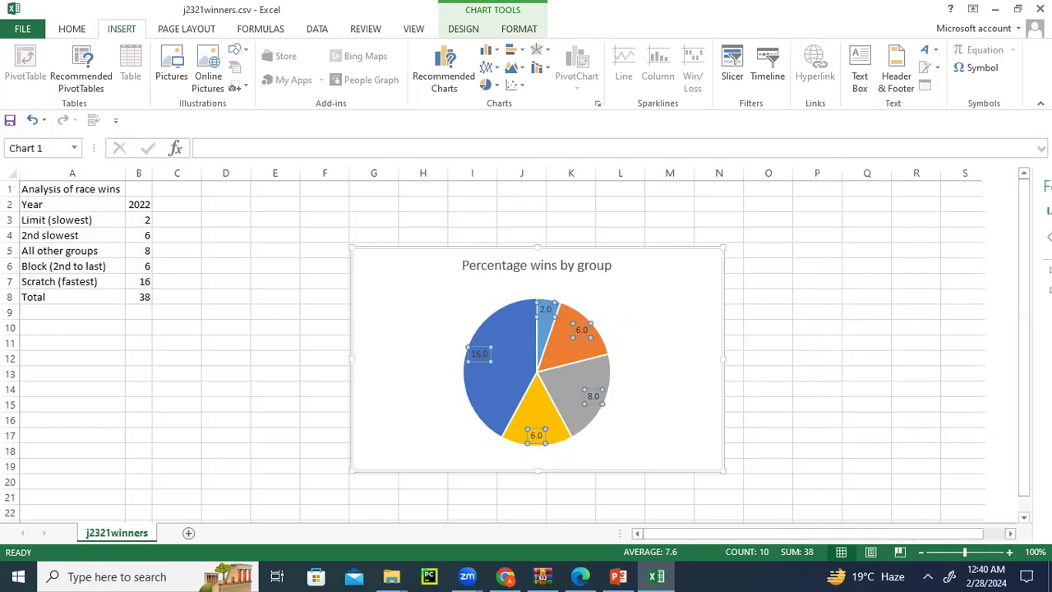
pyautogui.click(743, 259)
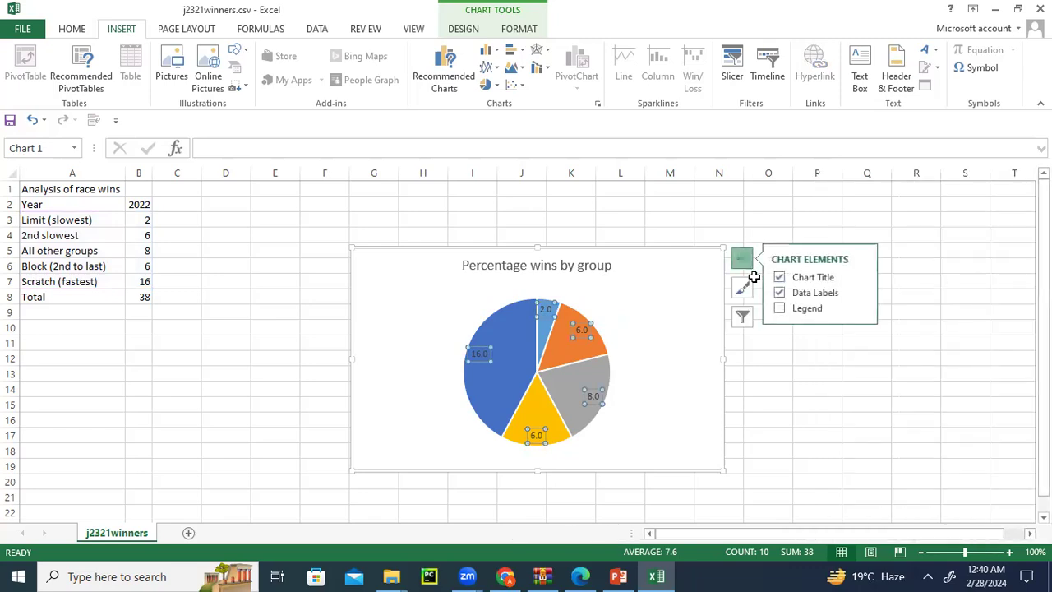
pyautogui.click(860, 293)
pyautogui.click(940, 393)
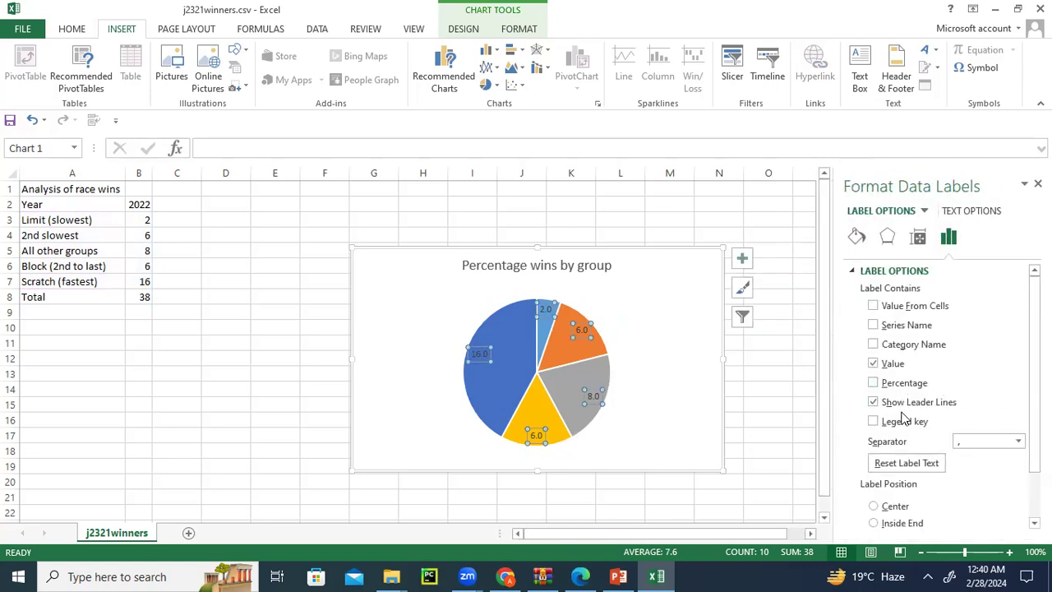
pyautogui.click(874, 383)
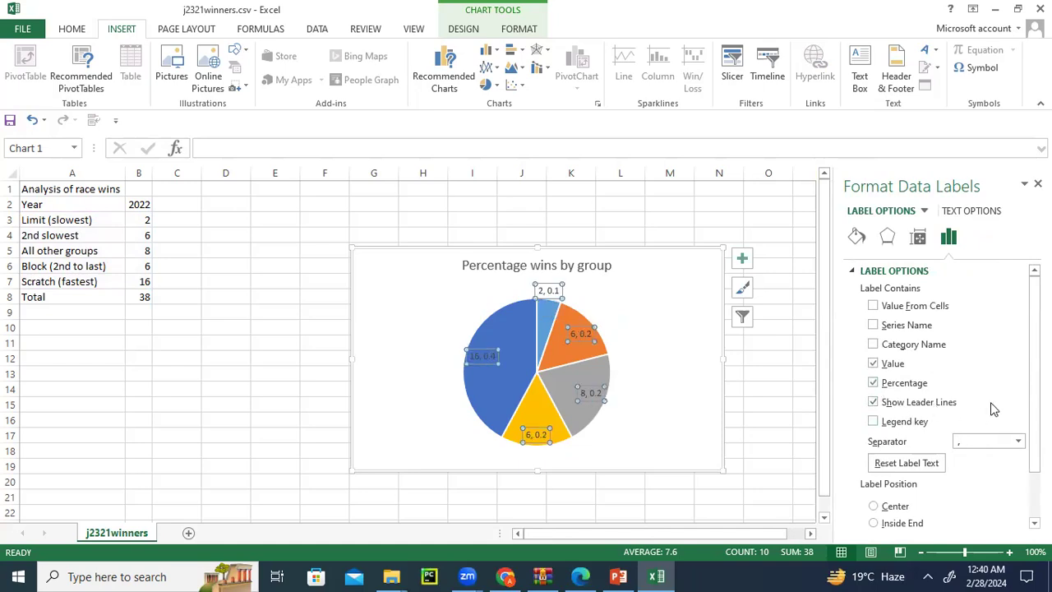
pyautogui.scroll(-2, 920, 461)
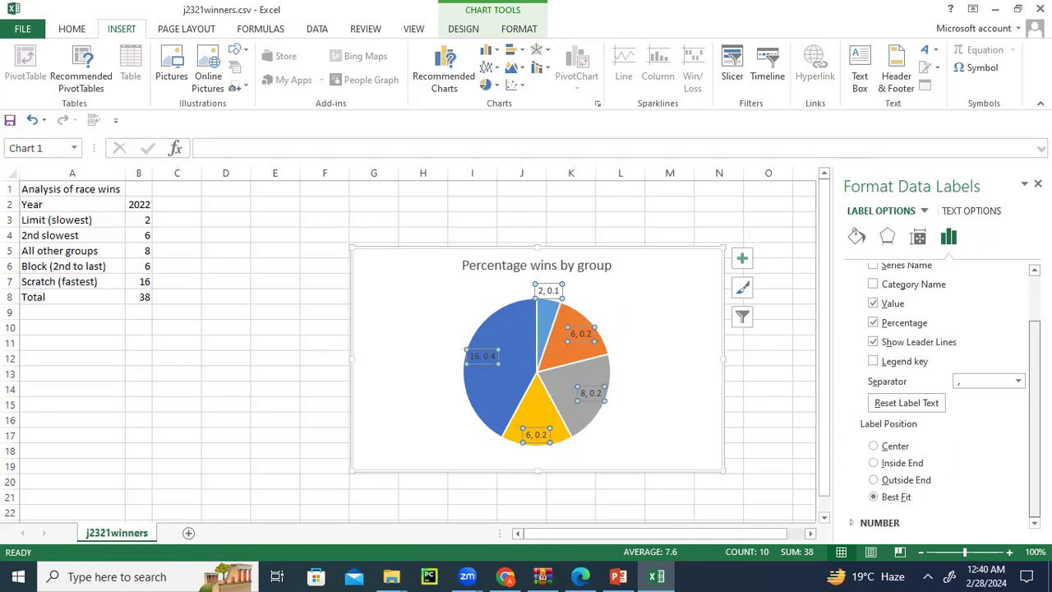
# Position the pie chart's data labels at Outside End and set their number category to General
pyautogui.click(874, 480)
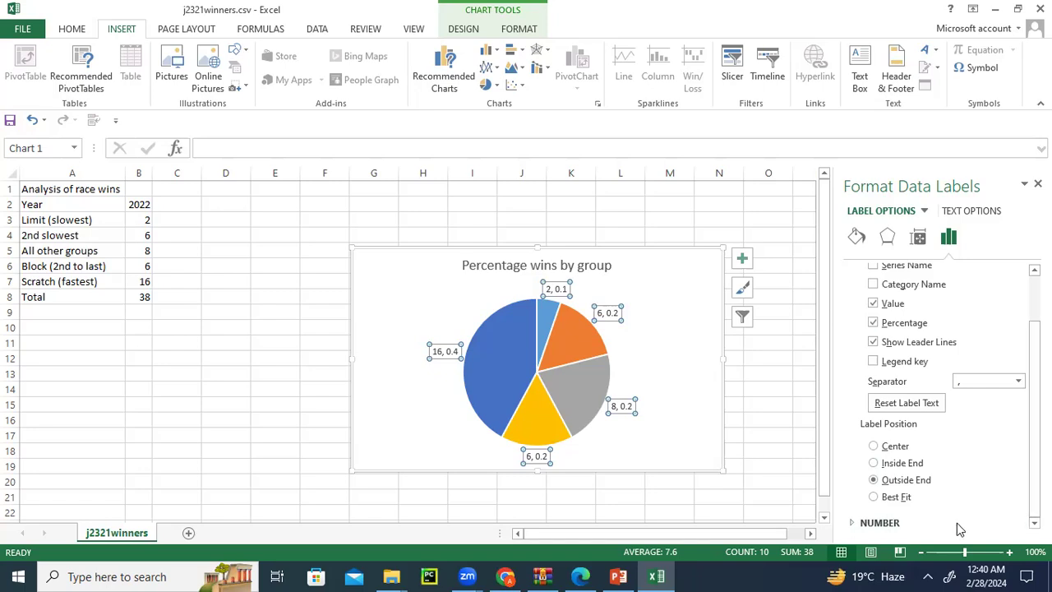
pyautogui.click(1014, 528)
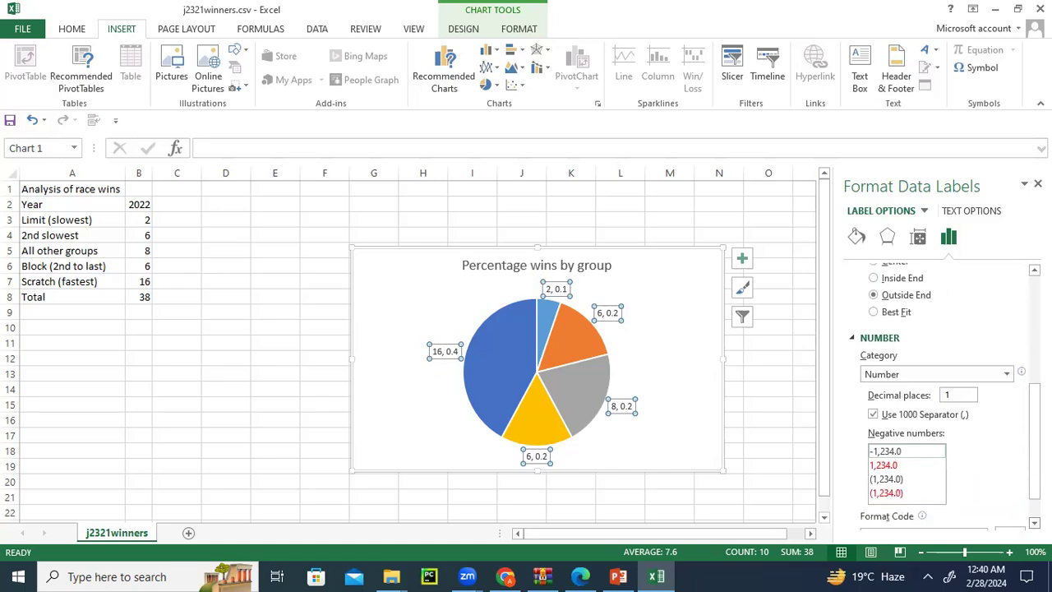
pyautogui.scroll(-1, 983, 436)
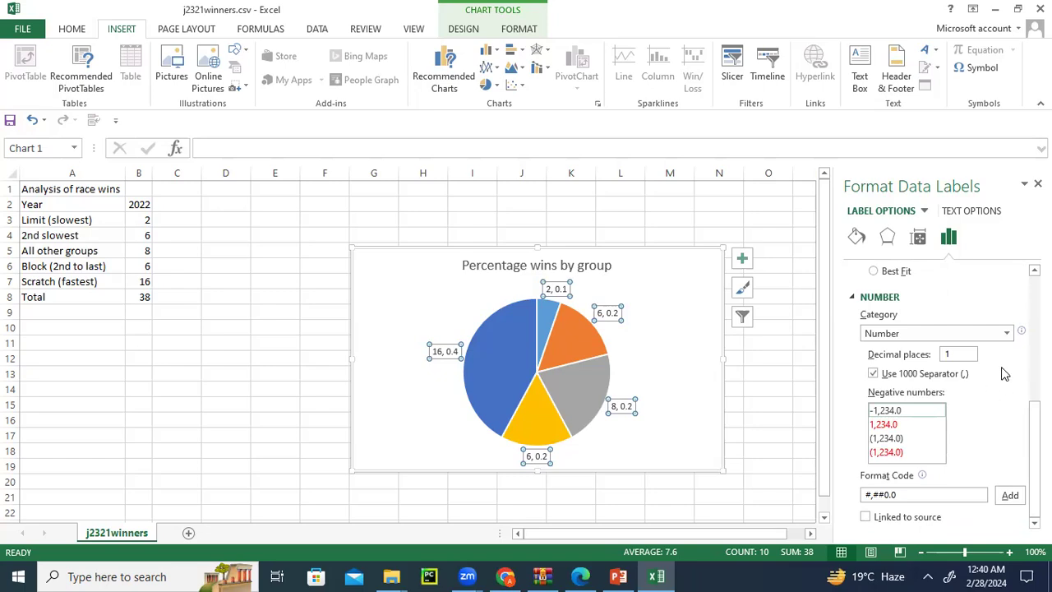
pyautogui.click(1007, 333)
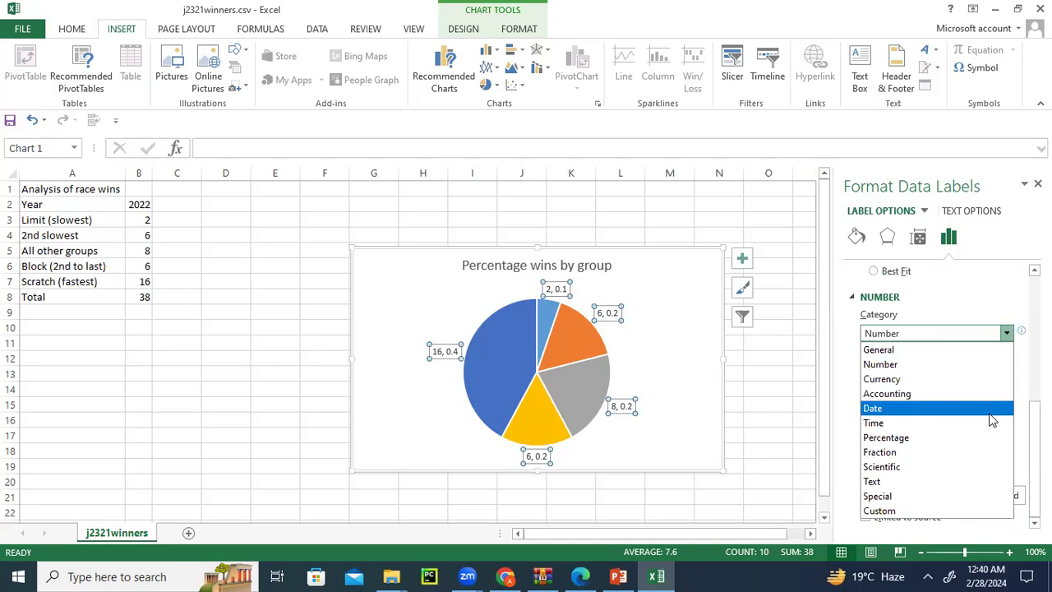
pyautogui.click(984, 351)
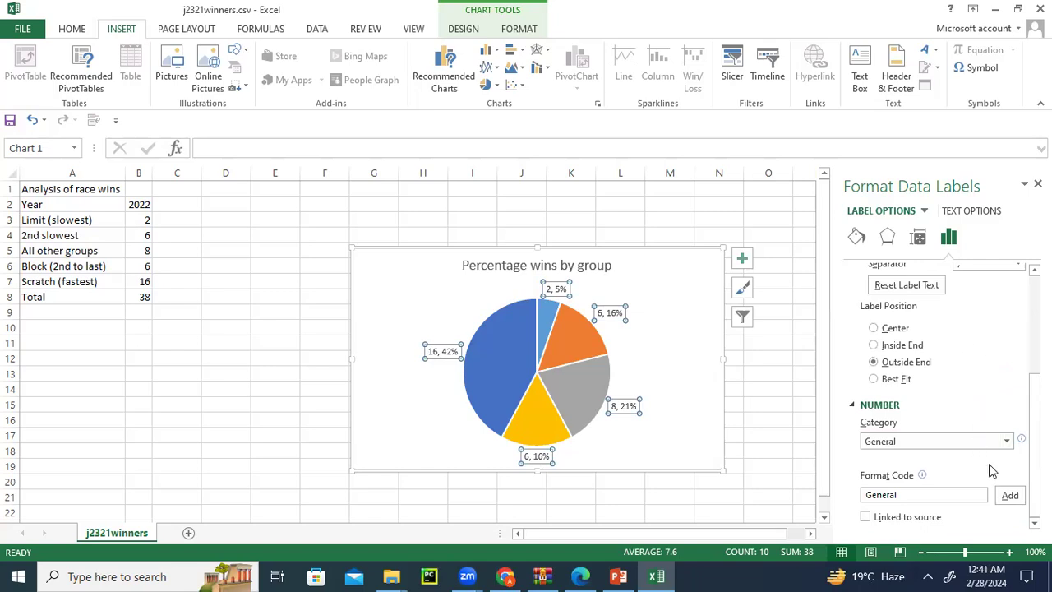
# Format the data labels with the Number category and 1 decimal place, and deselect the chart
pyautogui.click(1006, 441)
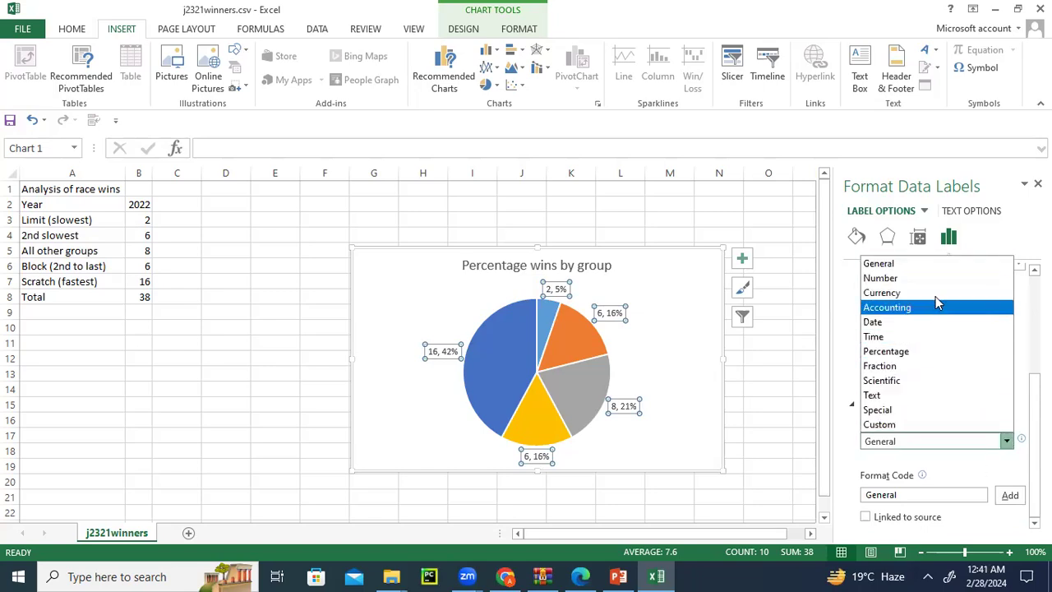
pyautogui.click(939, 281)
pyautogui.doubleClick(957, 462)
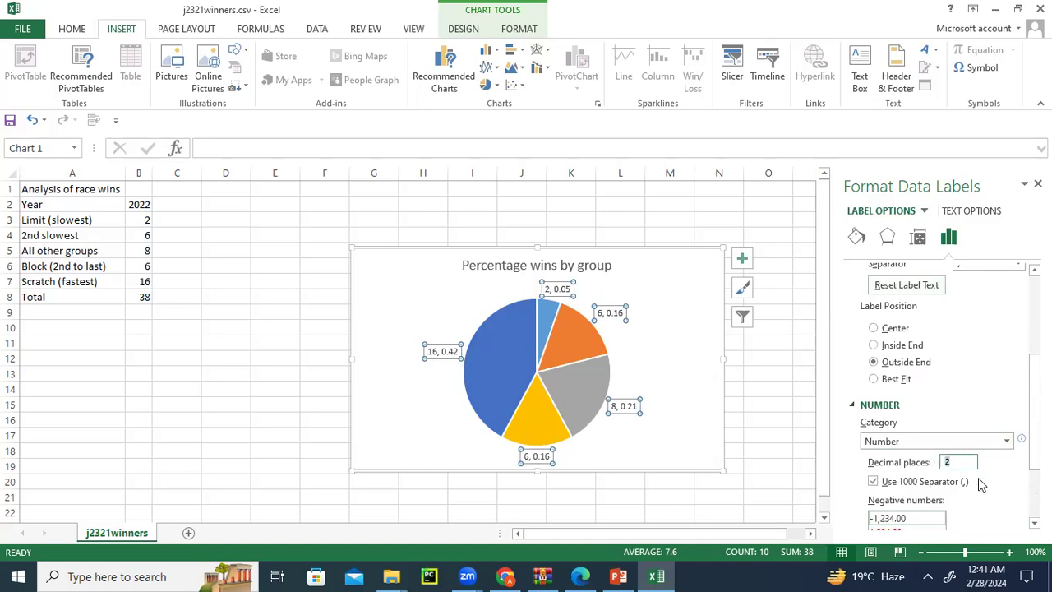
pyautogui.write('1')
pyautogui.click(669, 383)
pyautogui.click(728, 387)
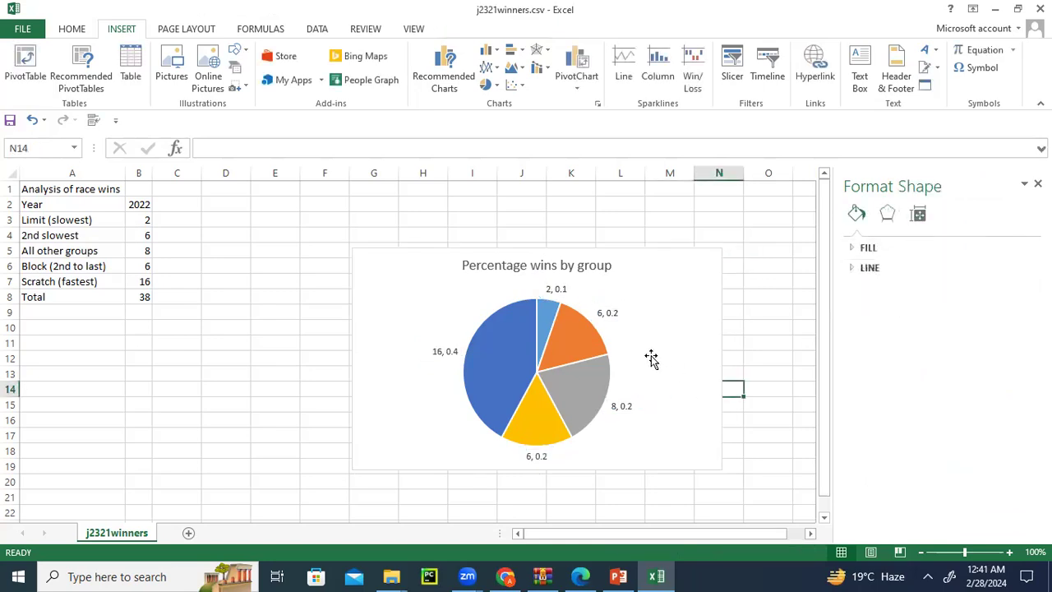
# Remove the pie chart's data labels and add them again with default settings
pyautogui.click(649, 357)
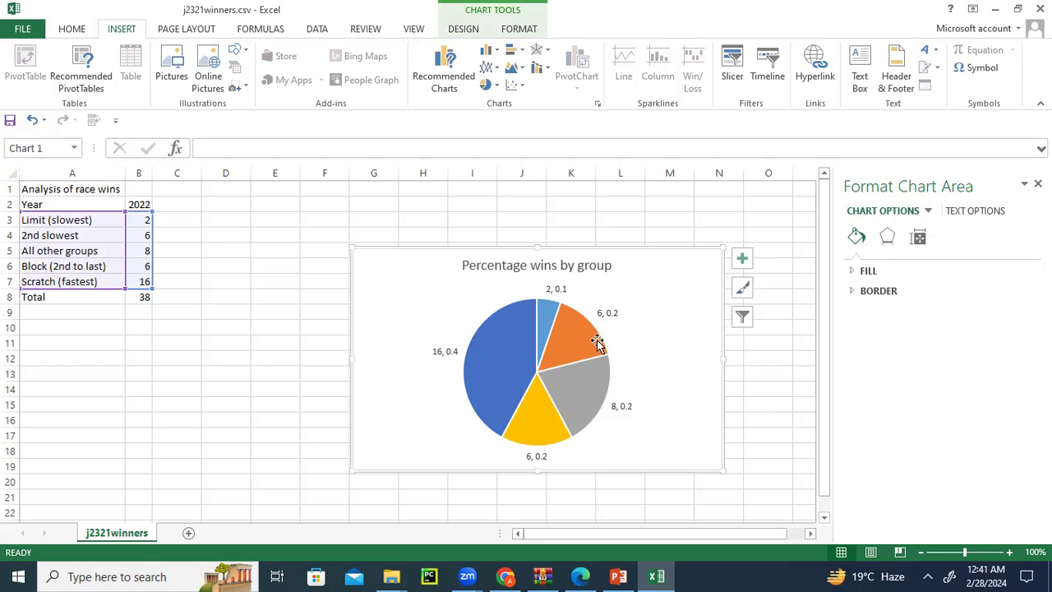
pyautogui.moveTo(573, 366)
pyautogui.click(742, 258)
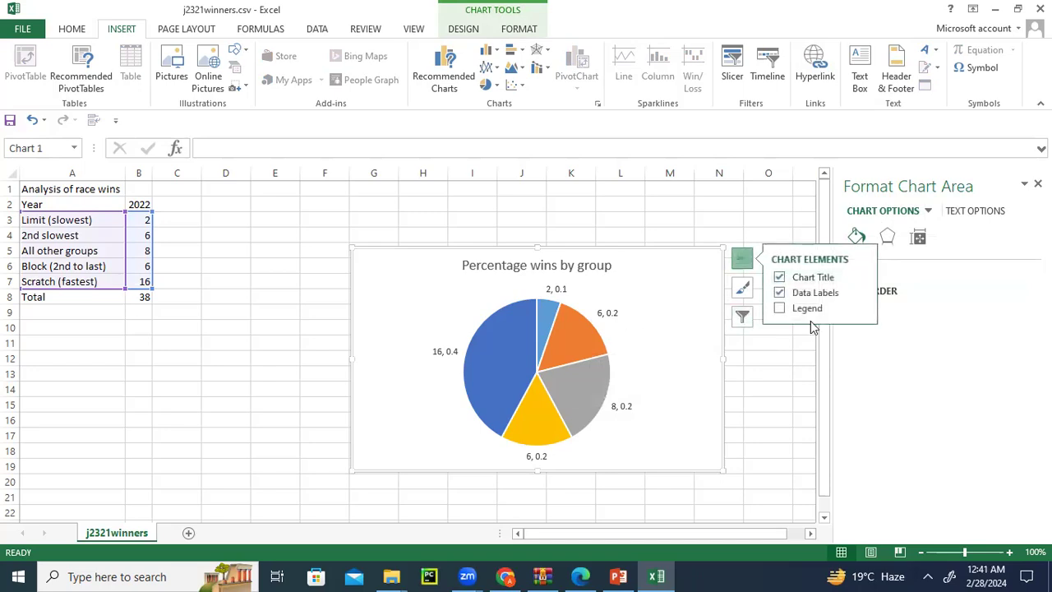
pyautogui.click(784, 296)
pyautogui.click(785, 296)
pyautogui.click(861, 294)
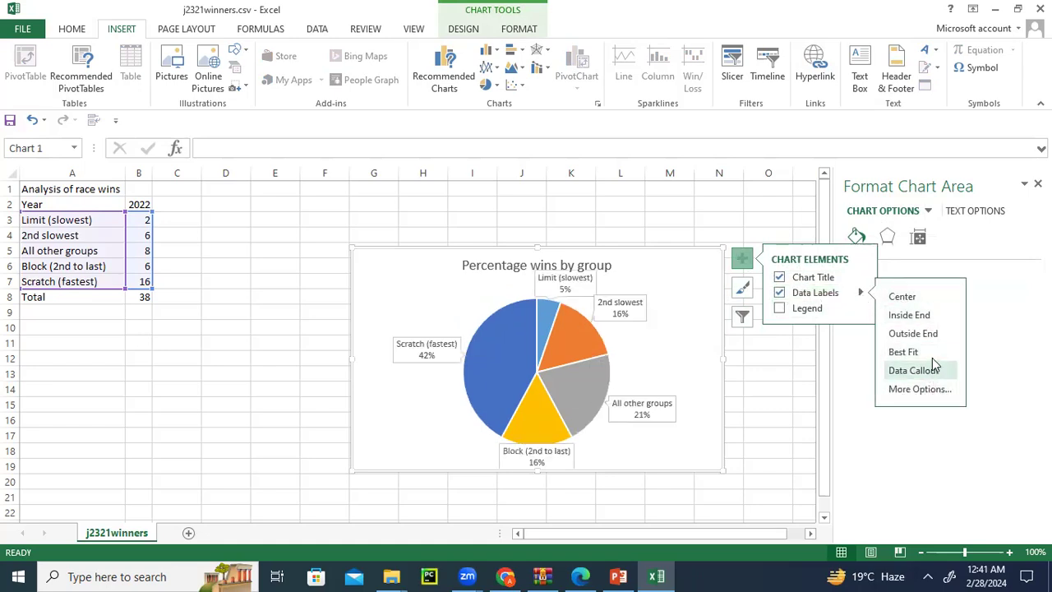
pyautogui.click(919, 389)
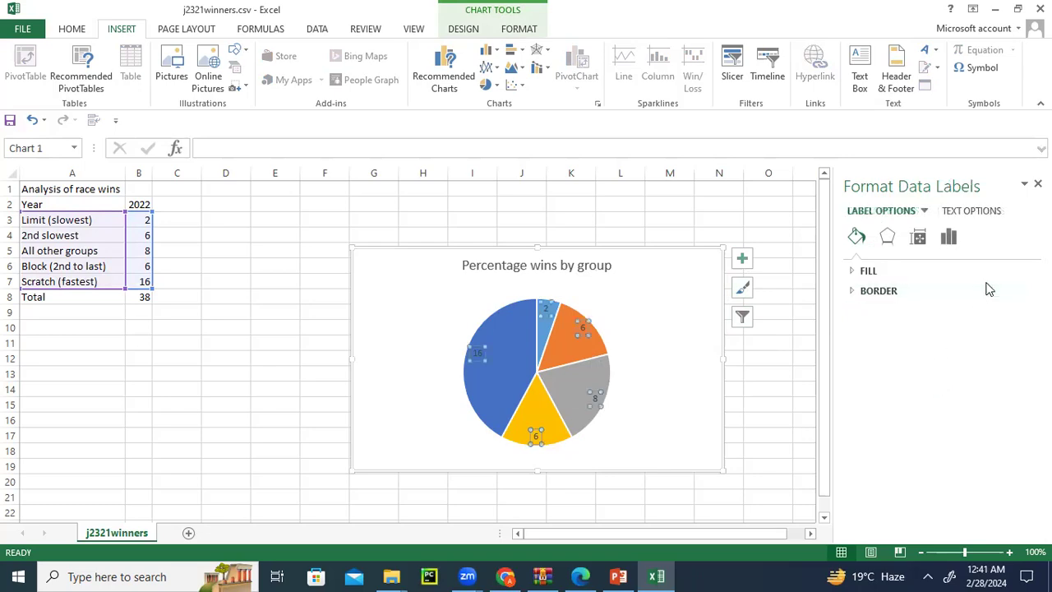
# In the detailed label options, show only the percentage in the data labels and position them at Outside End
pyautogui.click(742, 258)
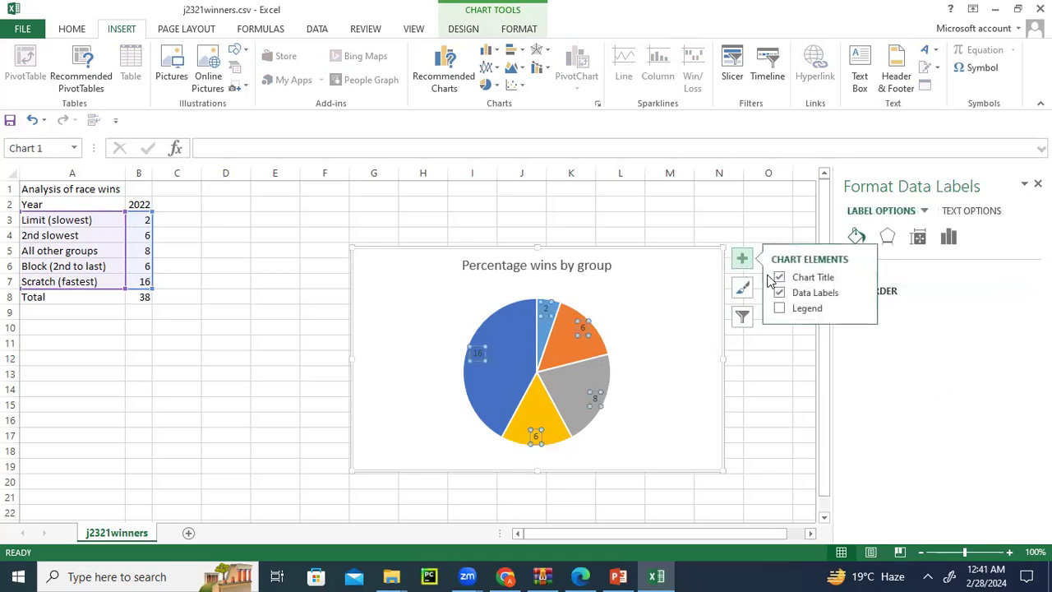
pyautogui.click(860, 292)
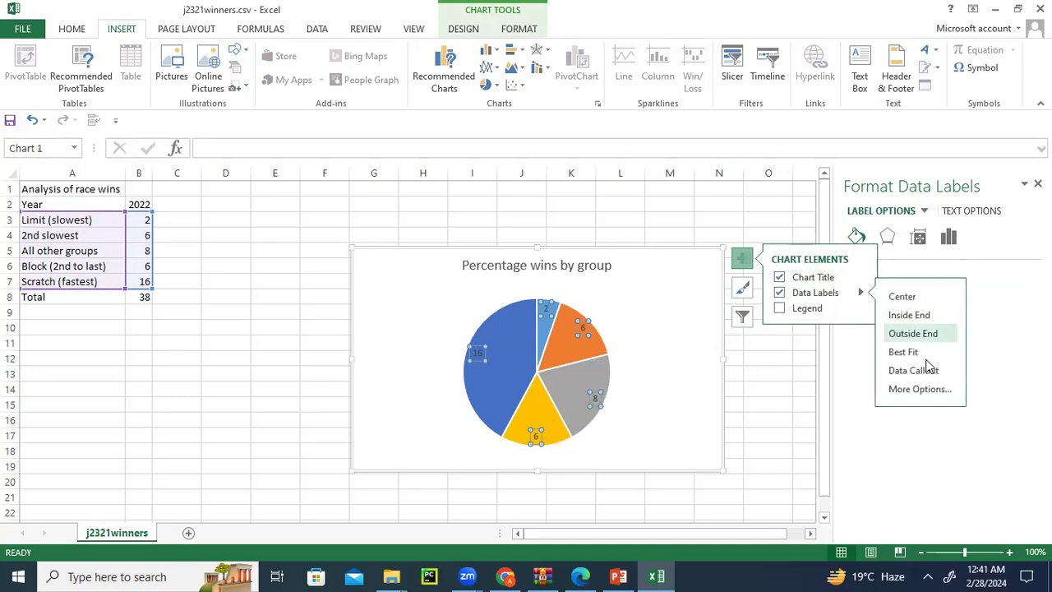
pyautogui.click(934, 394)
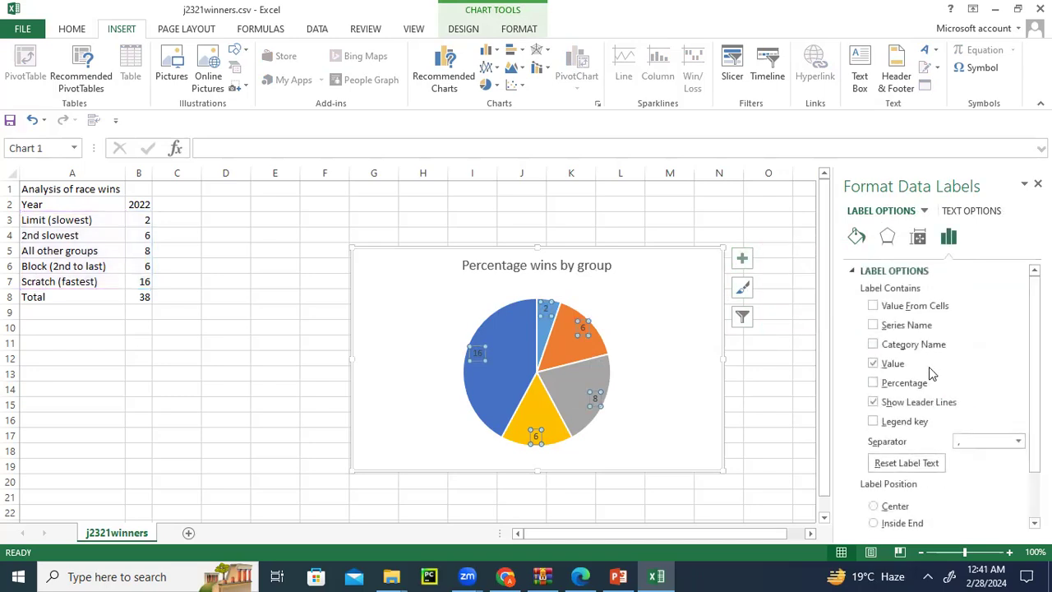
pyautogui.click(874, 383)
pyautogui.click(874, 363)
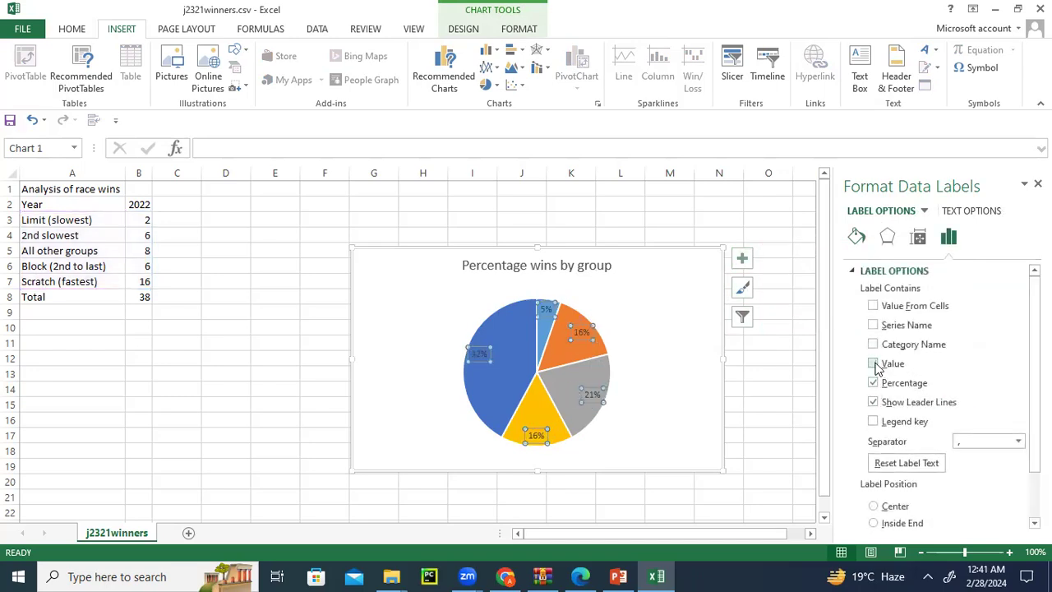
pyautogui.scroll(-3, 1005, 407)
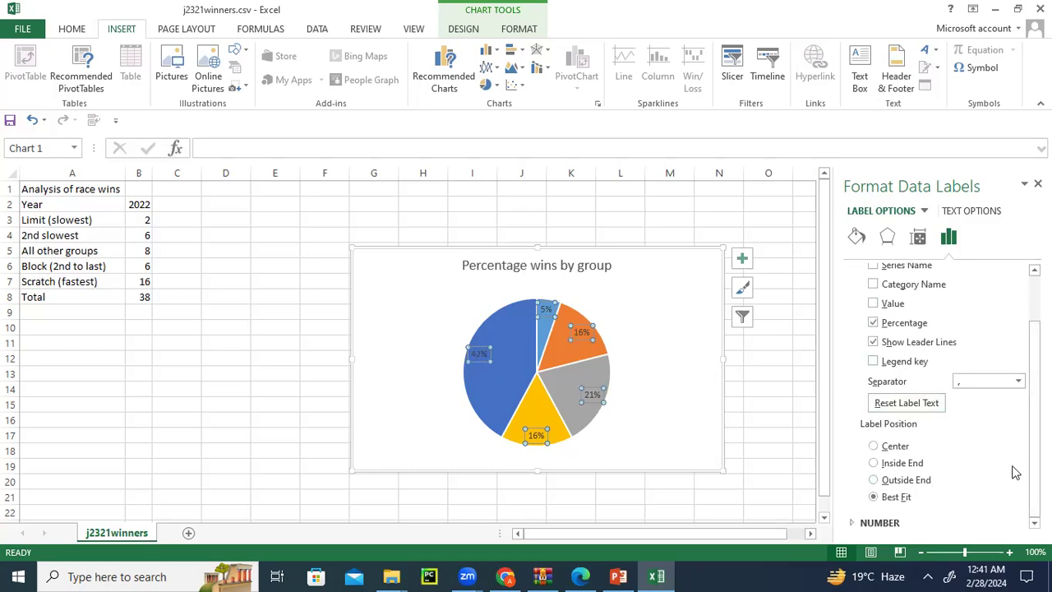
pyautogui.click(927, 482)
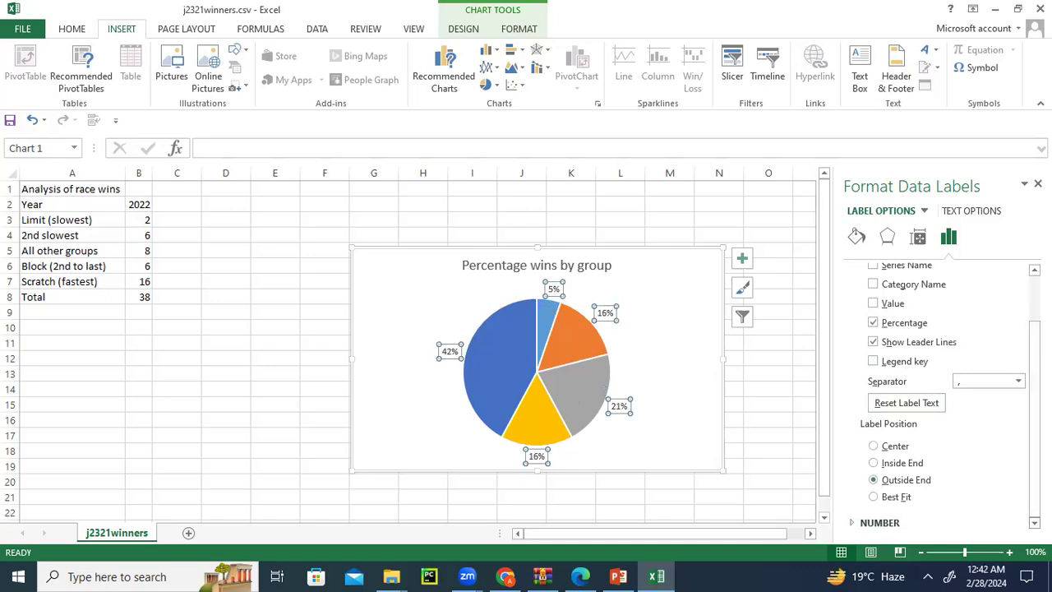
# Format the data labels with the Percentage category and 1 decimal place
pyautogui.click(907, 526)
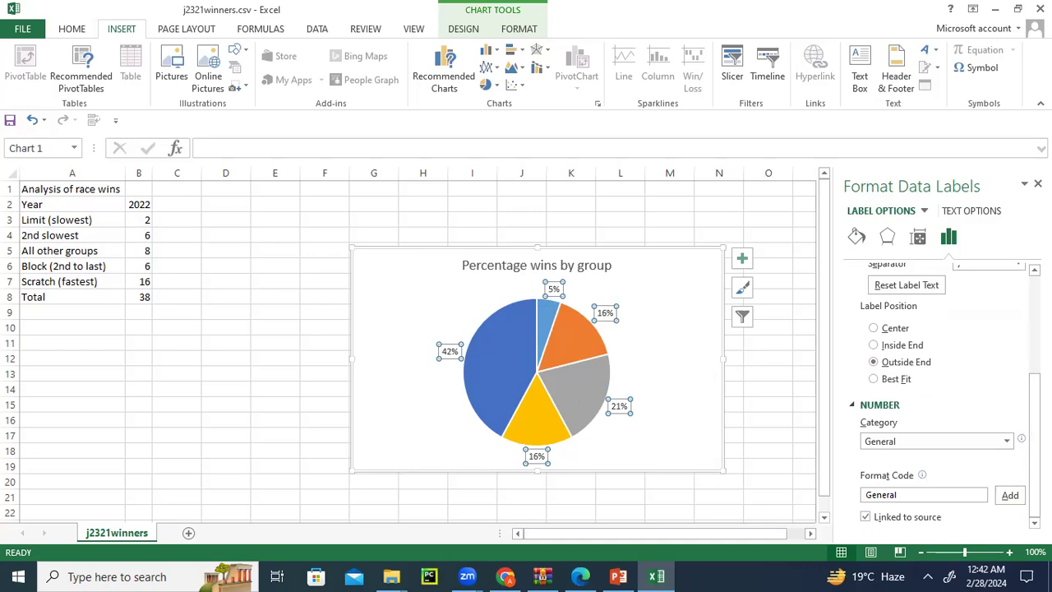
pyautogui.click(1007, 444)
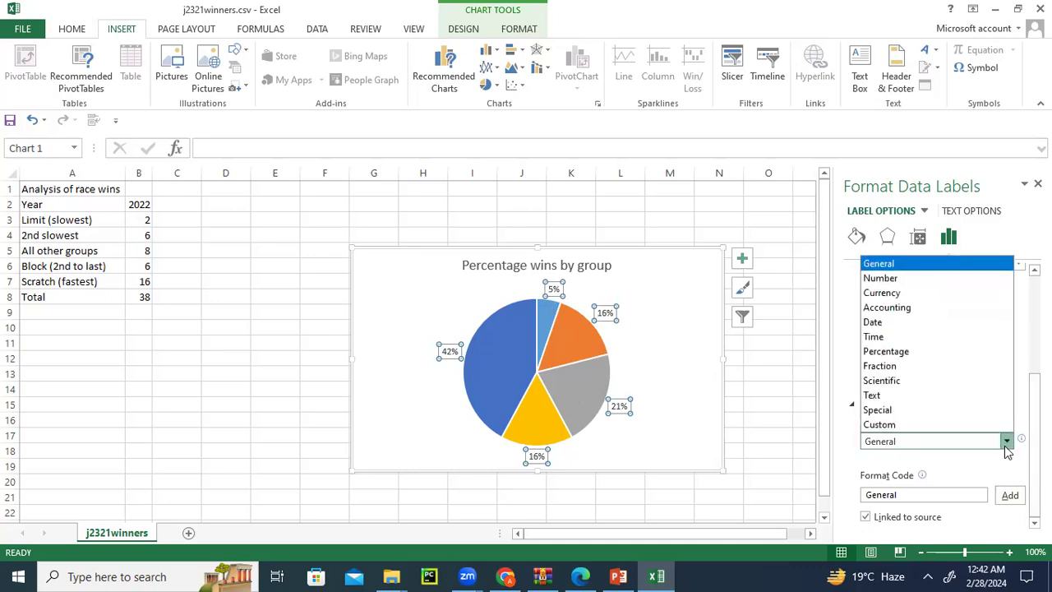
pyautogui.click(954, 351)
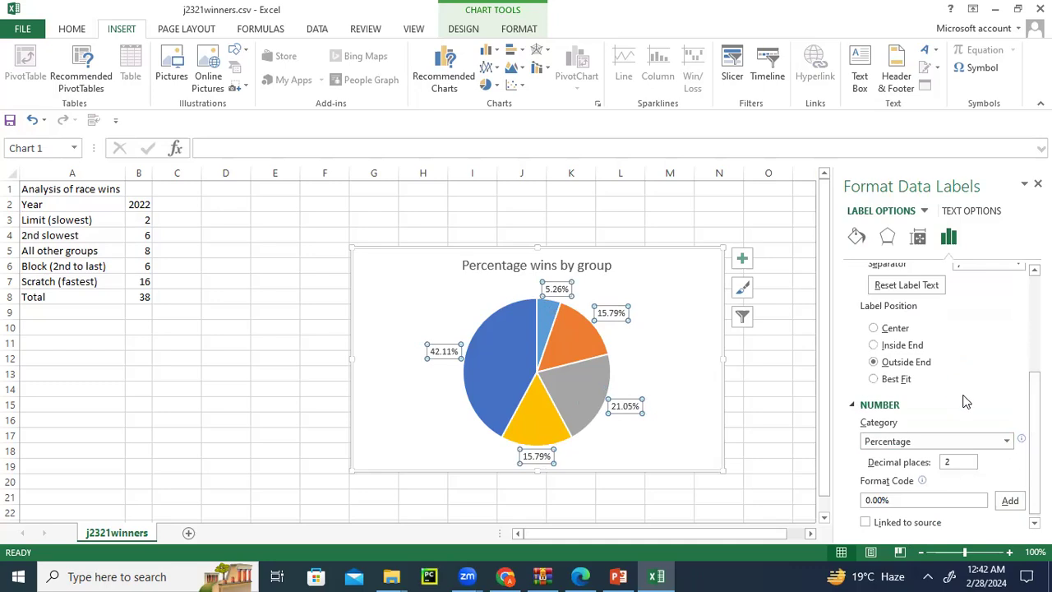
pyautogui.click(963, 463)
pyautogui.press('Return')
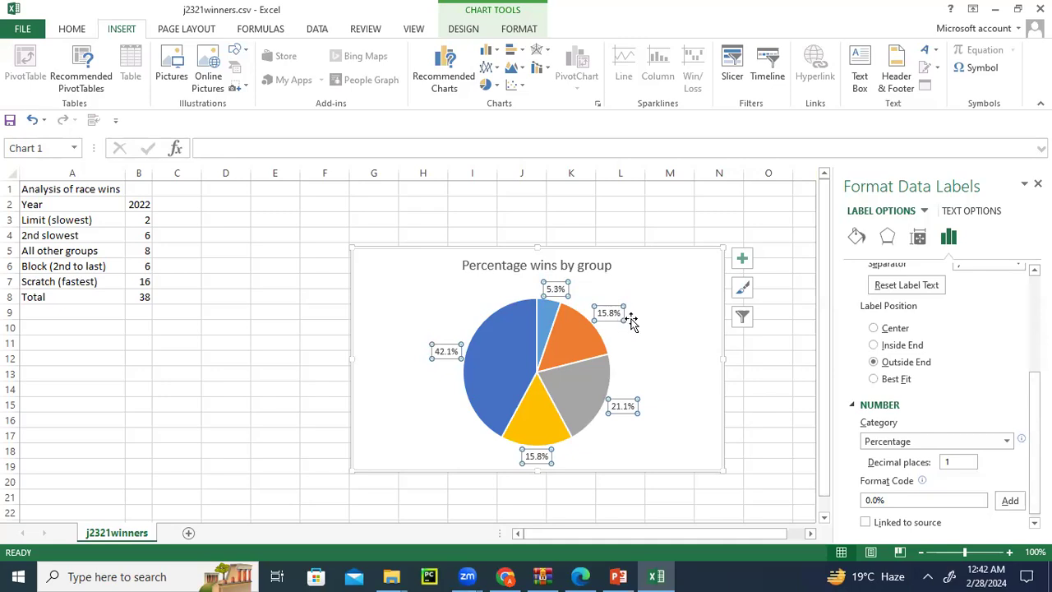
pyautogui.scroll(3, 945, 395)
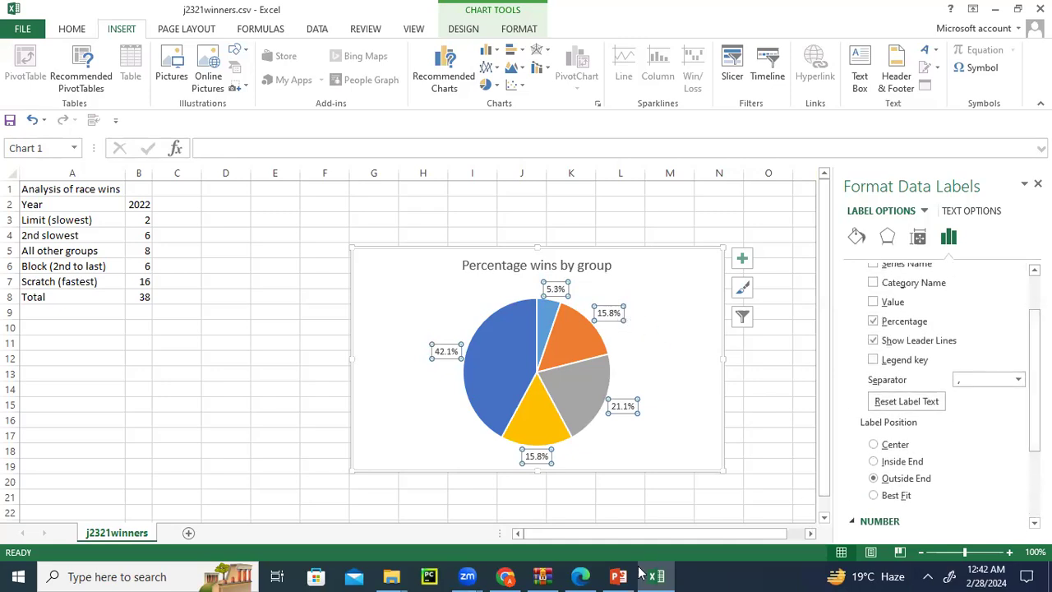
# Check the exam paper in Edge, return to Excel, and pull only the largest pie sector away from the others by about 15%
pyautogui.click(581, 576)
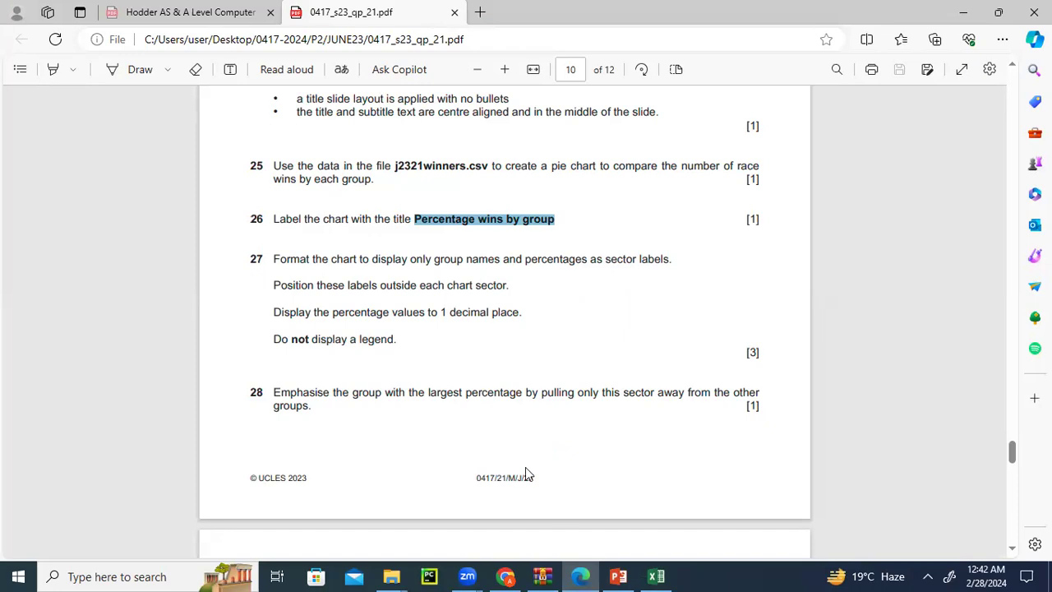
pyautogui.click(655, 576)
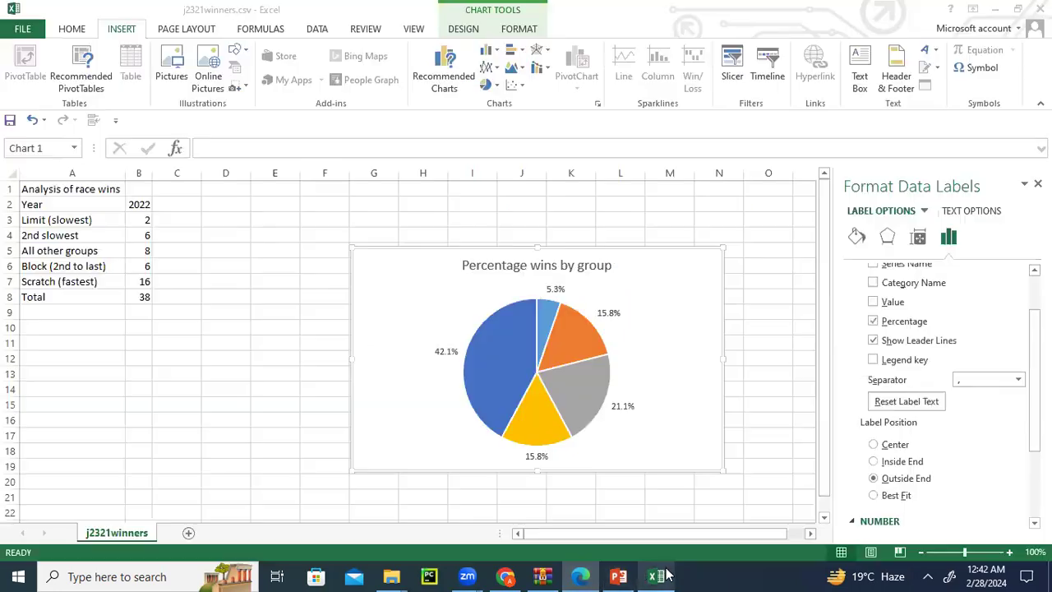
pyautogui.click(486, 358)
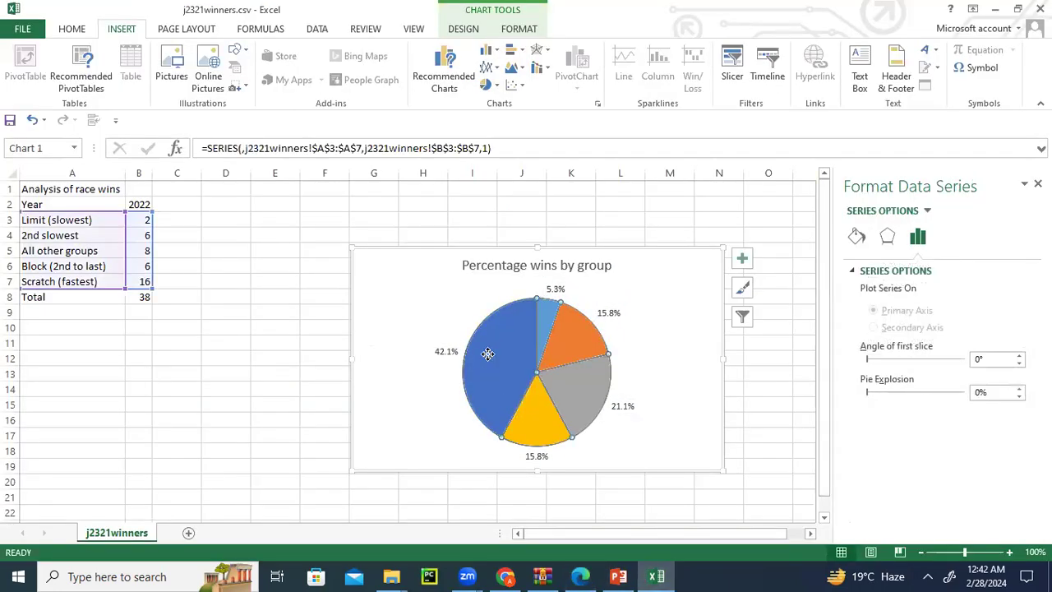
pyautogui.moveTo(488, 351)
pyautogui.mouseDown()
pyautogui.moveTo(470, 347)
pyautogui.moveTo(479, 346)
pyautogui.mouseUp()
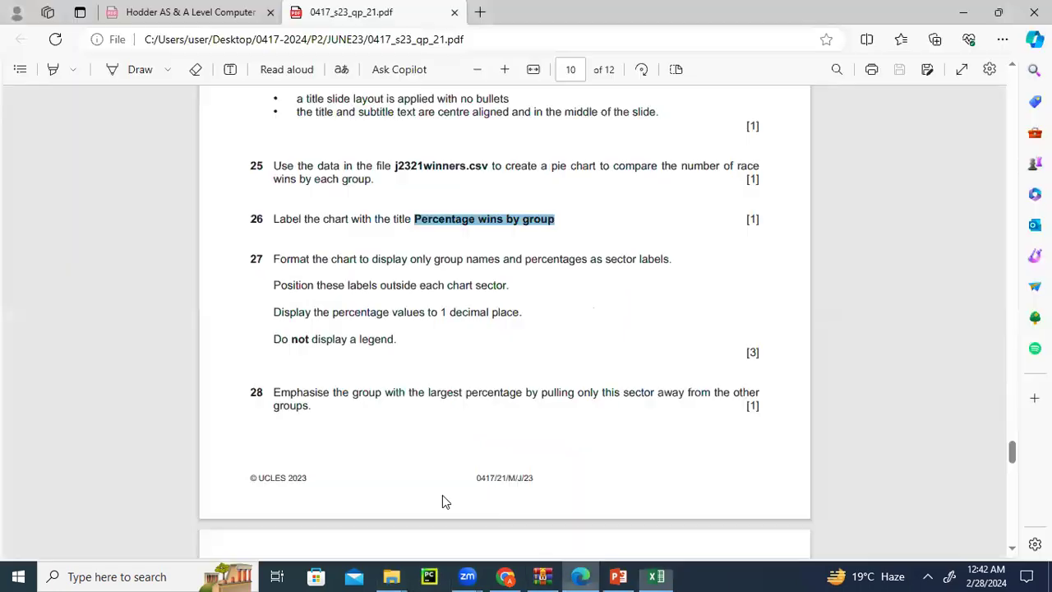
# Switch to the exam paper in Edge, highlight question 28's instruction, and return to the Excel workbook
pyautogui.click(580, 576)
pyautogui.moveTo(276, 392); pyautogui.dragTo(358, 419)
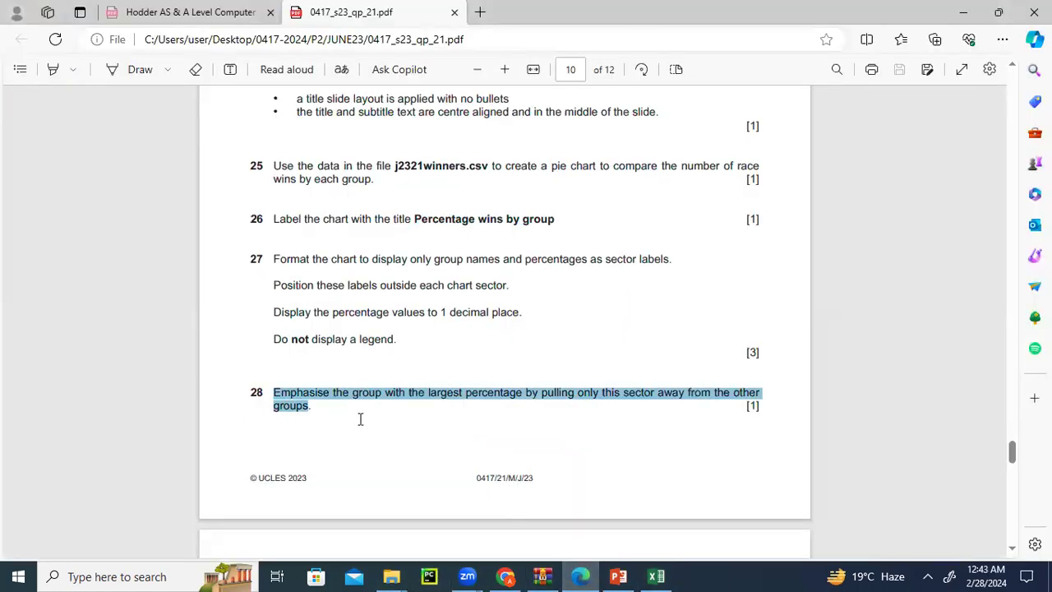
pyautogui.click(656, 576)
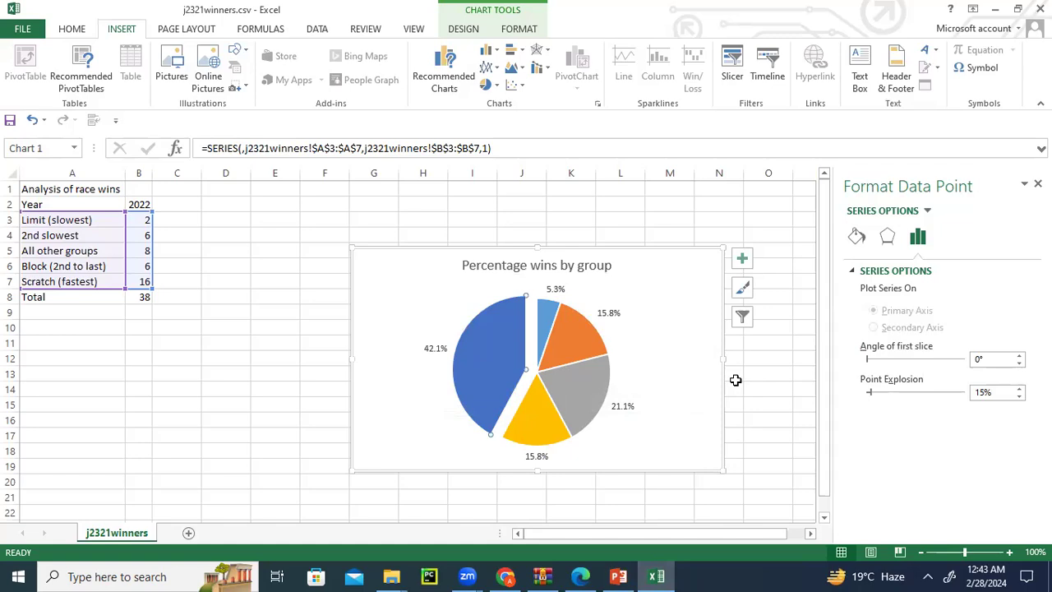
# Read question 29 on chart placement in the Edge exam paper and return to the Excel workbook
pyautogui.click(576, 576)
pyautogui.scroll(-5, 383, 388)
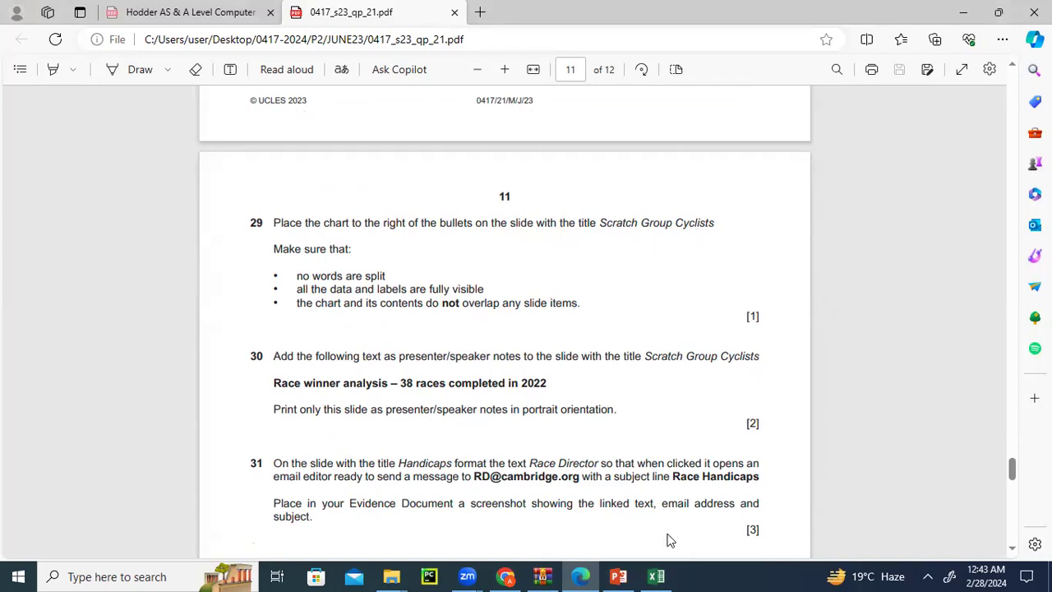
pyautogui.click(656, 576)
# Select the whole pie chart and copy it
pyautogui.click(707, 306)
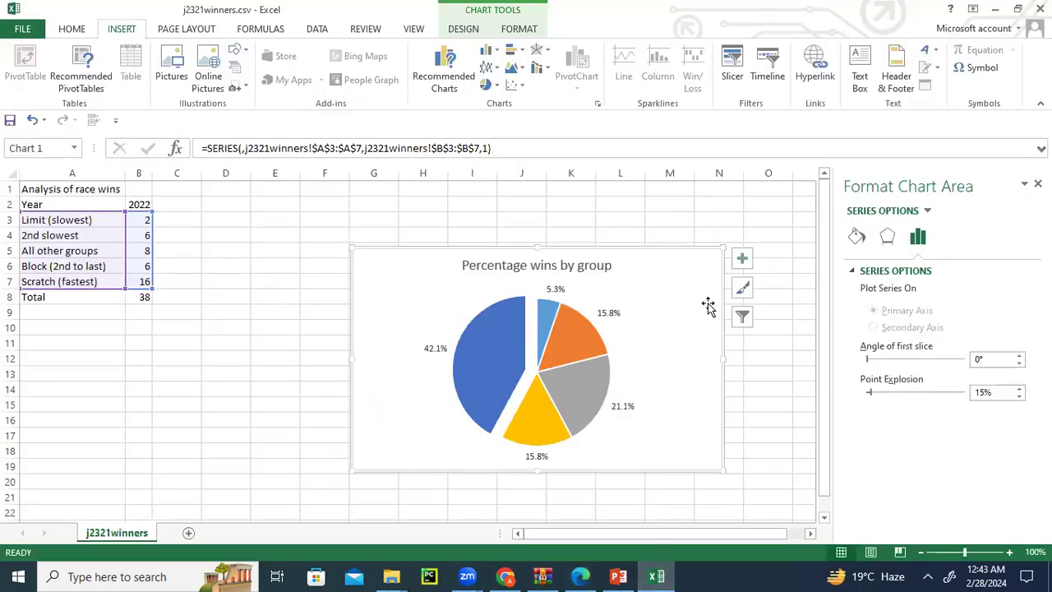
pyautogui.rightClick(707, 306)
pyautogui.click(744, 263)
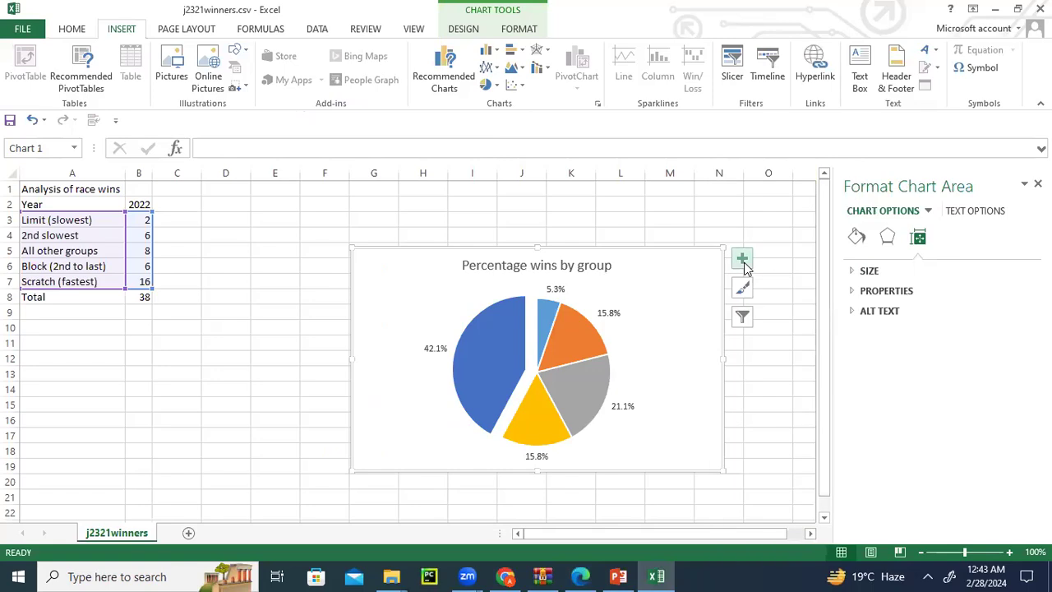
# Switch to the PowerPoint presentation and go through its slides to the one titled Scratch Group Cyclists
pyautogui.click(618, 576)
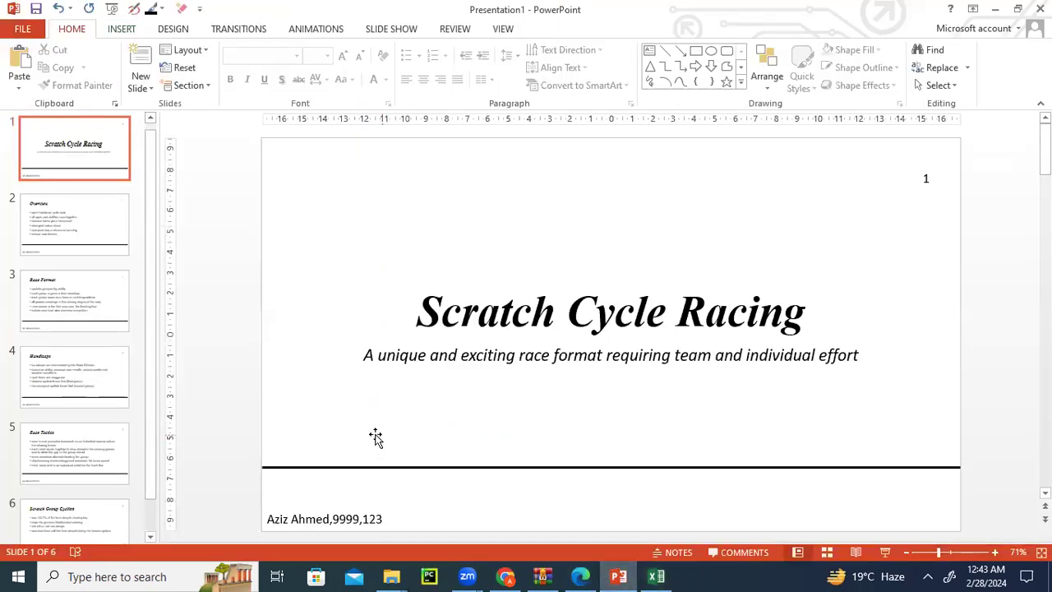
pyautogui.click(103, 150)
pyautogui.click(103, 216)
pyautogui.click(106, 306)
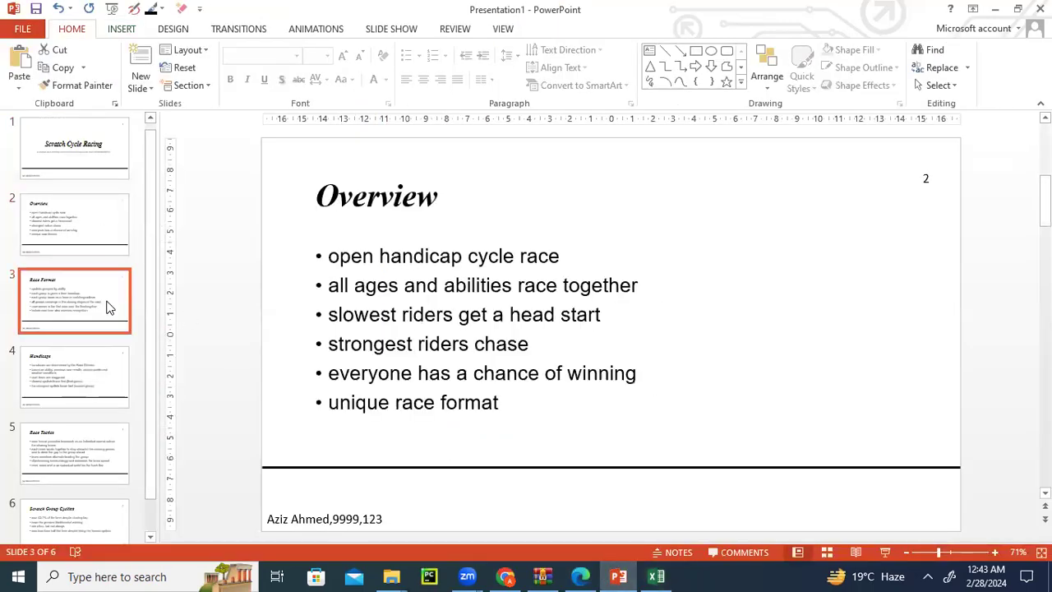
pyautogui.click(98, 386)
pyautogui.click(101, 431)
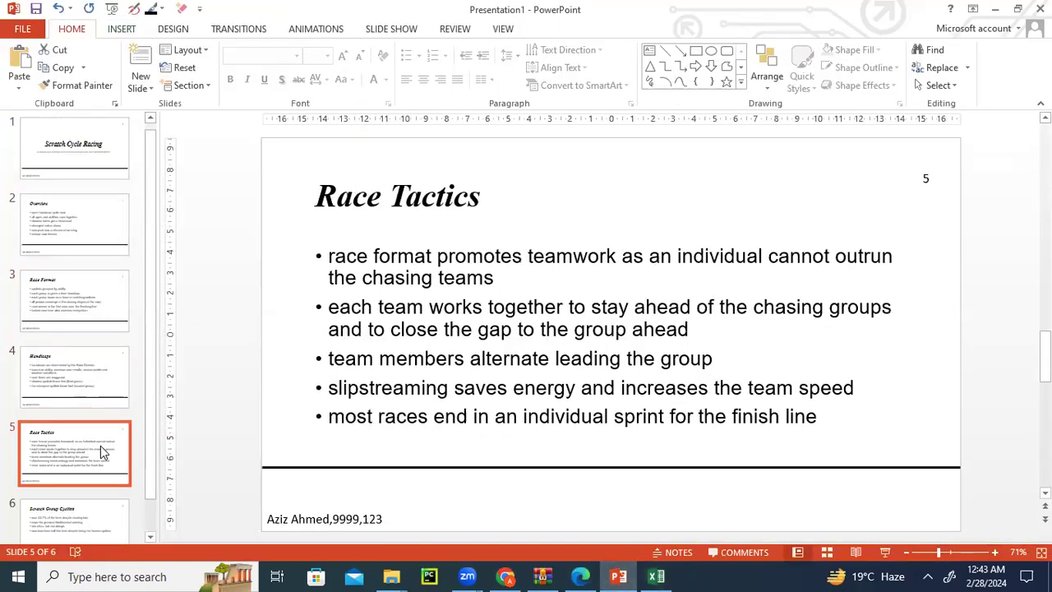
pyautogui.click(117, 510)
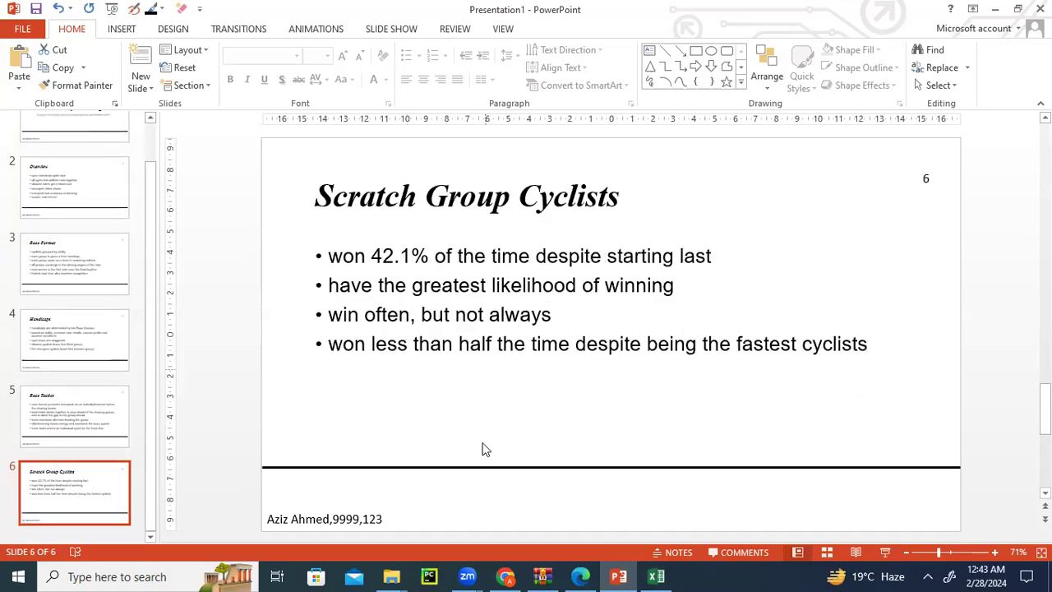